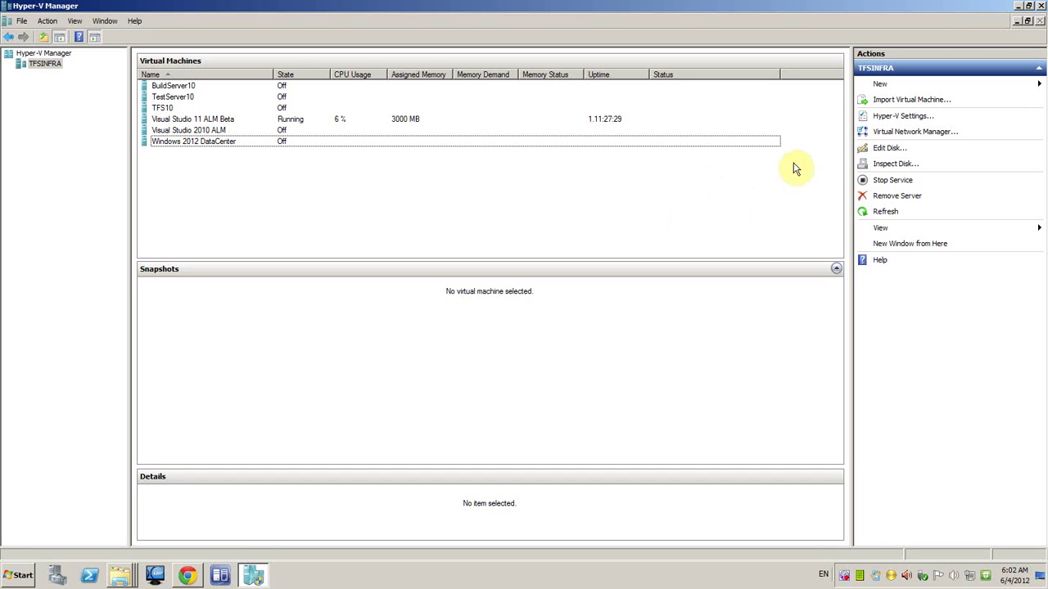
Start the New Virtual Machine wizard and name the machine 'Windows 8 RP'.
{"action": "left_click", "coordinate": [879, 85]}
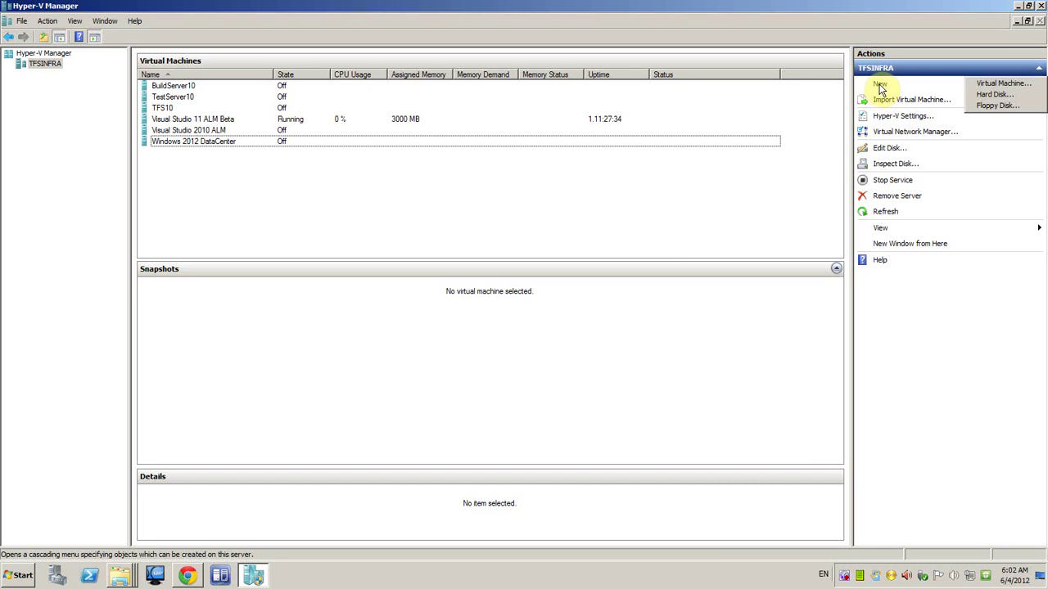
{"action": "left_click", "coordinate": [978, 86]}
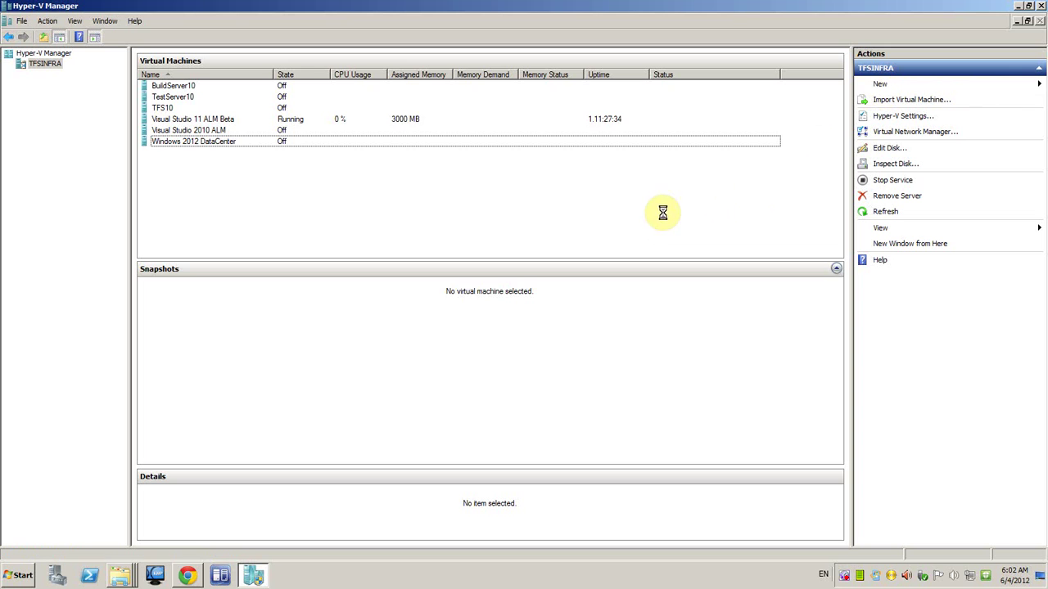
{"action": "left_click", "coordinate": [604, 427]}
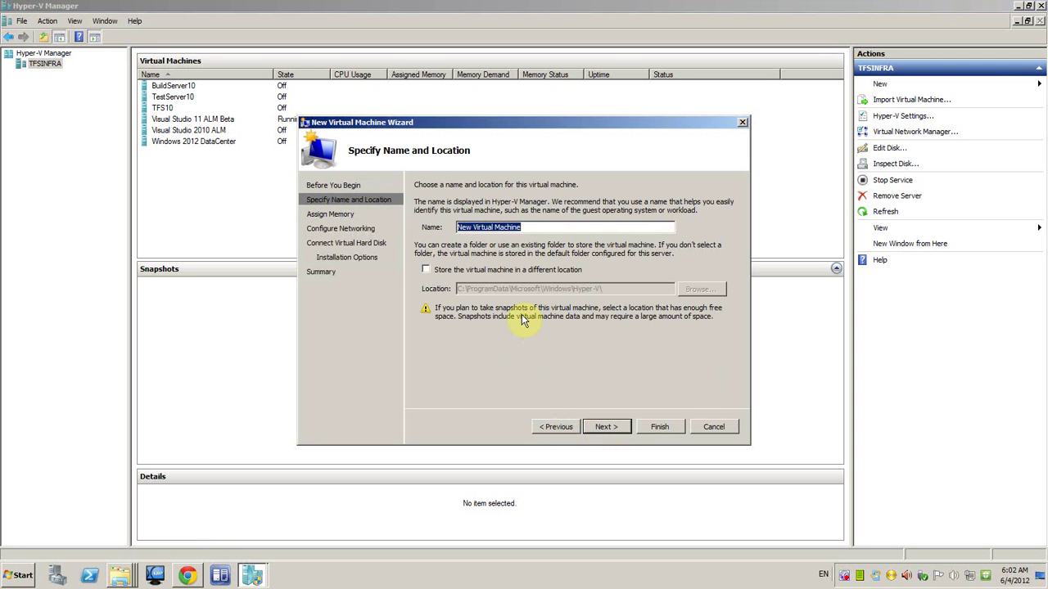
{"action": "type", "text": "Windows 8 RP"}
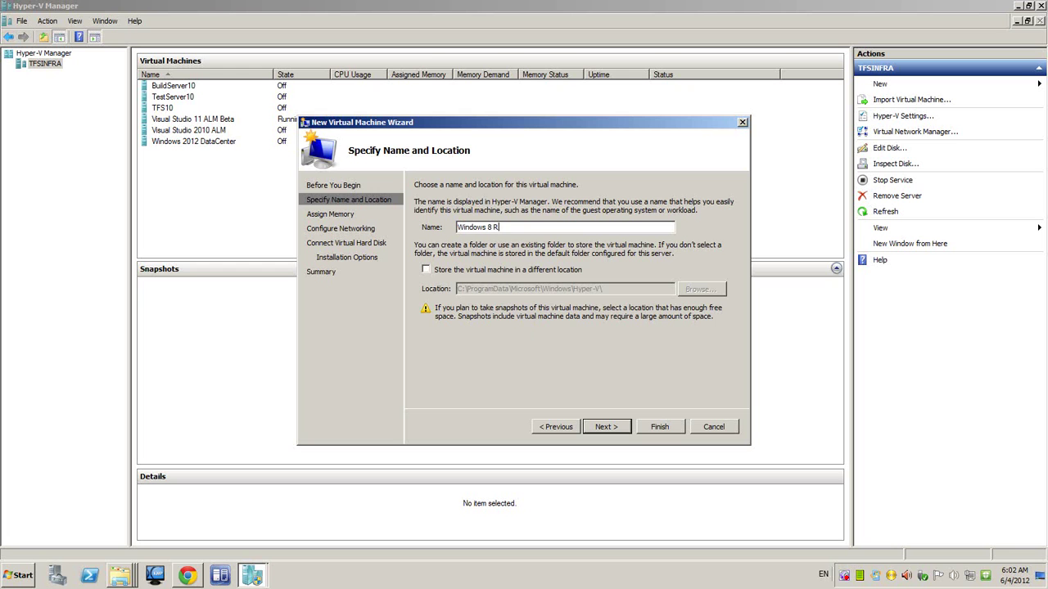
Store the virtual machine in the I:\VHDD-I folder.
{"action": "left_click", "coordinate": [485, 270]}
{"action": "left_click", "coordinate": [699, 289]}
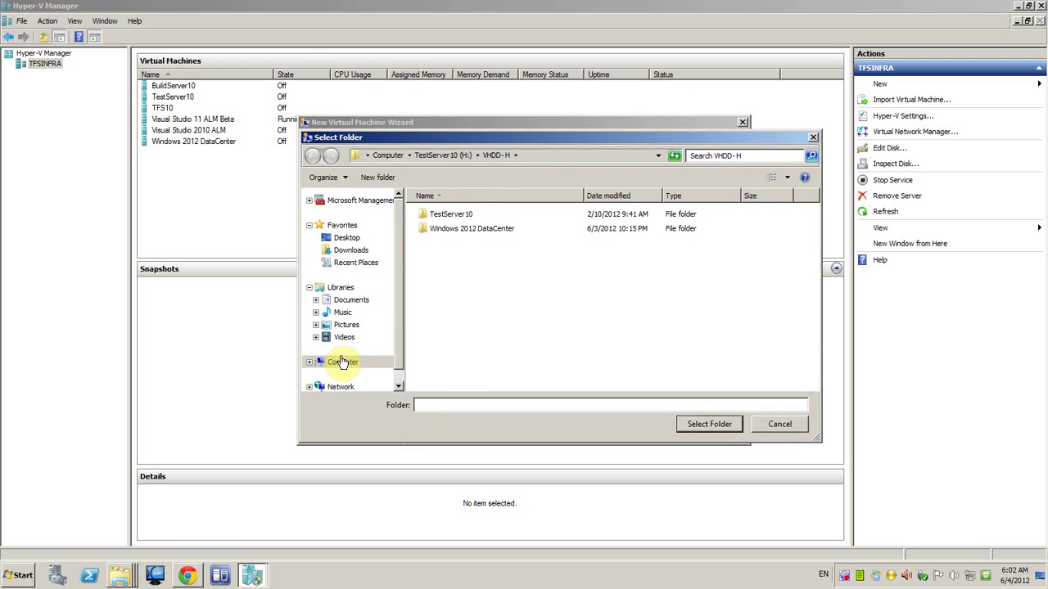
{"action": "left_click", "coordinate": [337, 365]}
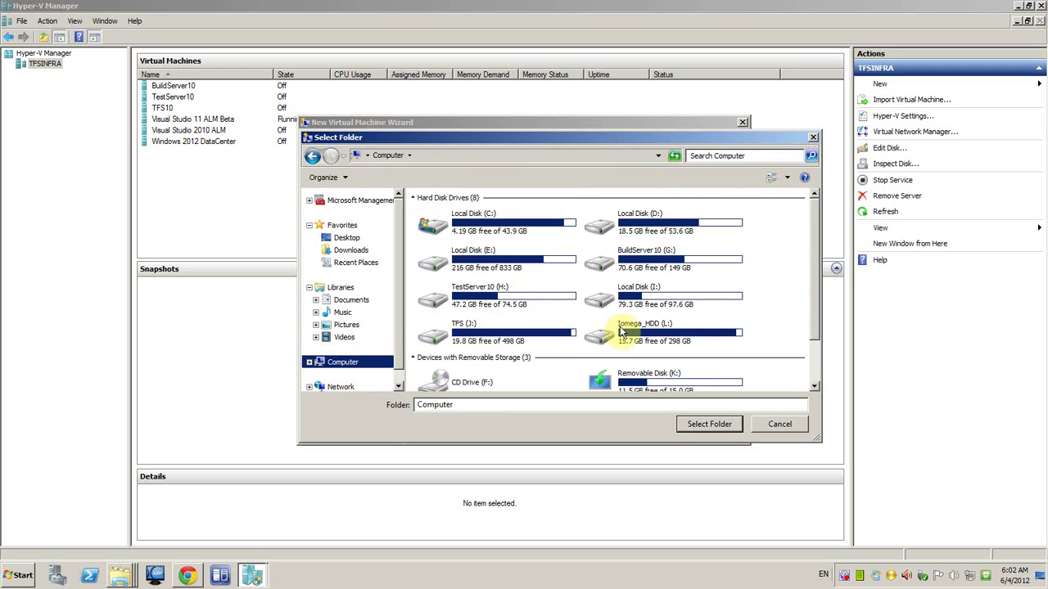
{"action": "double_click", "coordinate": [677, 300]}
{"action": "double_click", "coordinate": [437, 231]}
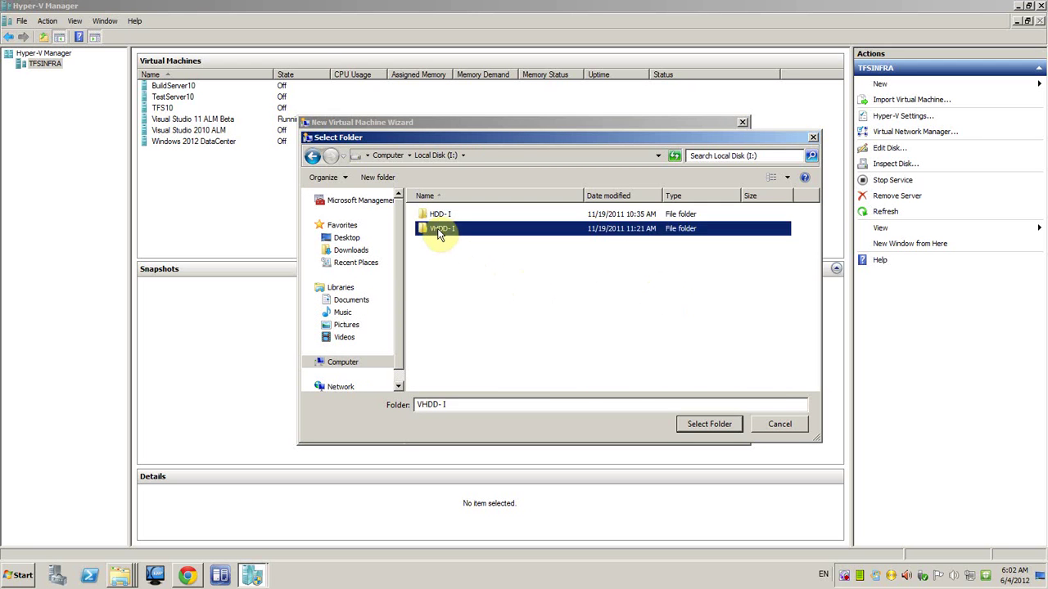
{"action": "left_click", "coordinate": [707, 424]}
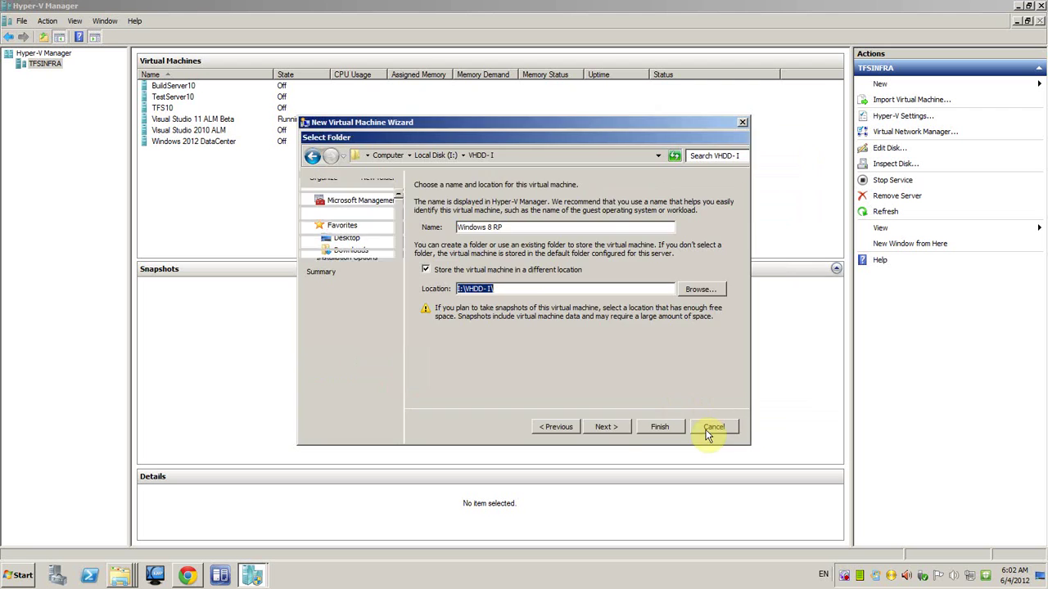
Give the machine 2000 MB of memory and connect it to Virtual Network.
{"action": "left_click", "coordinate": [610, 428]}
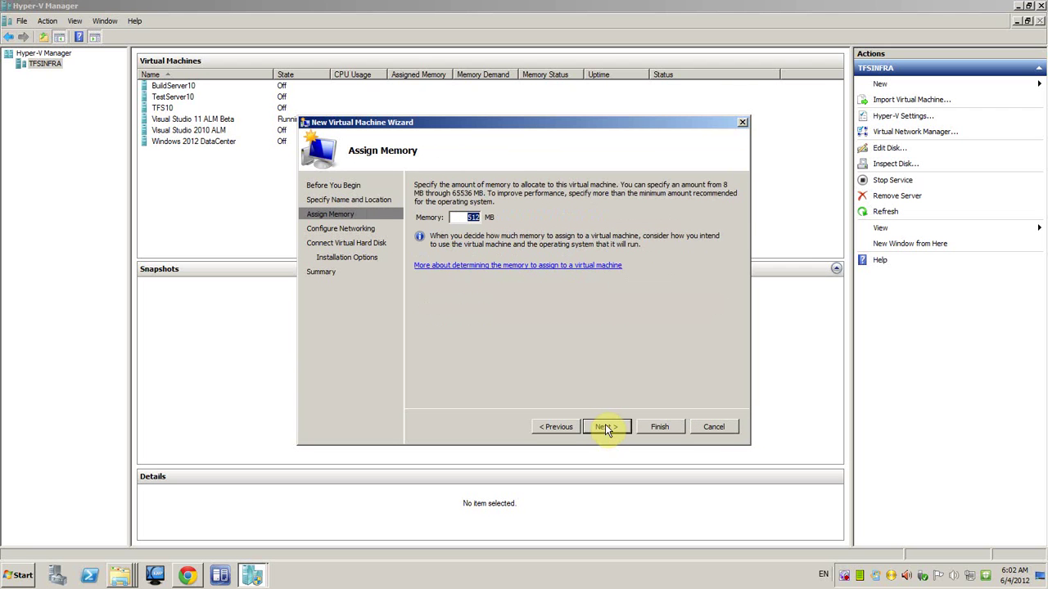
{"action": "type", "text": "2000"}
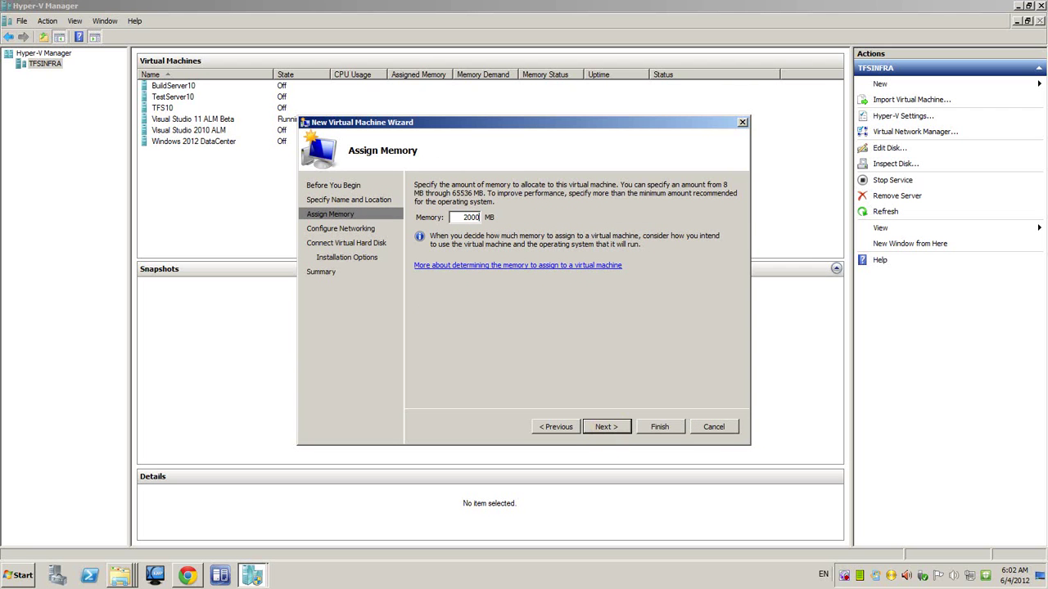
{"action": "left_click", "coordinate": [606, 427]}
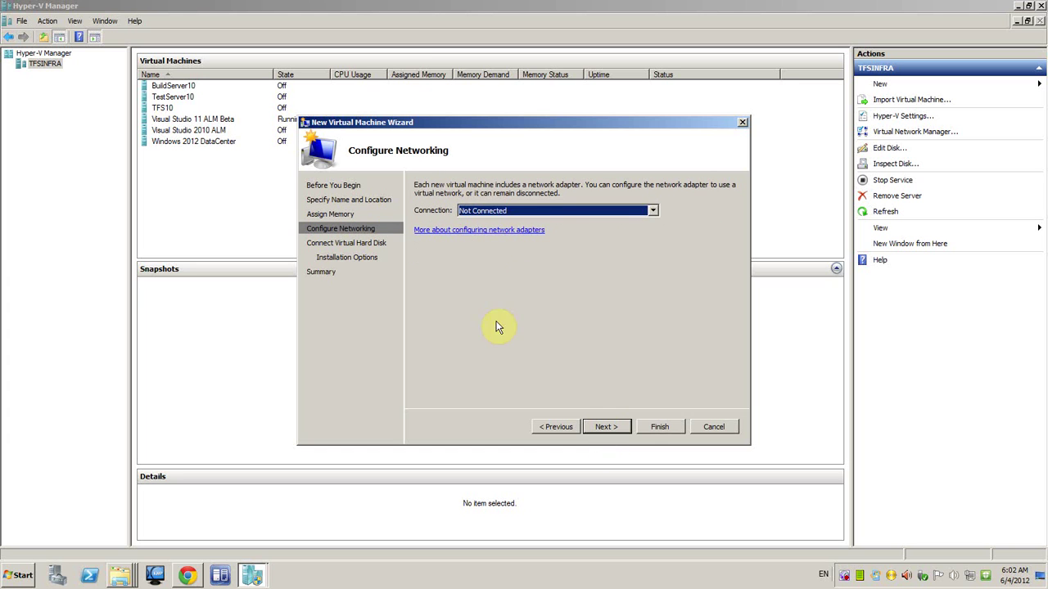
{"action": "left_click", "coordinate": [537, 212]}
{"action": "left_click", "coordinate": [515, 230]}
Keep the default virtual hard disk, install the OS later, and finish the wizard.
{"action": "left_click", "coordinate": [598, 425]}
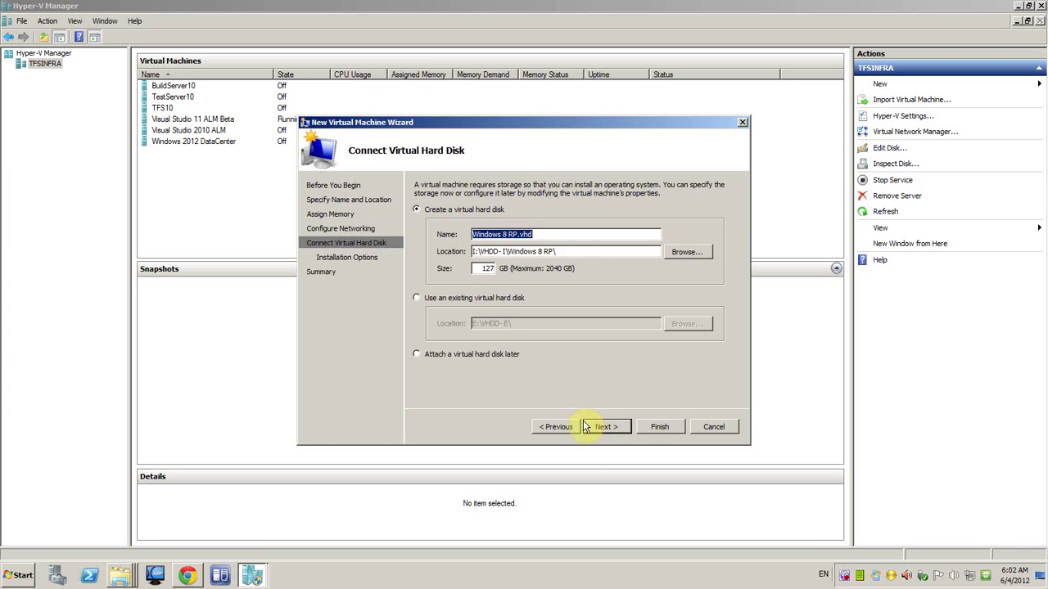
{"action": "left_click", "coordinate": [603, 425]}
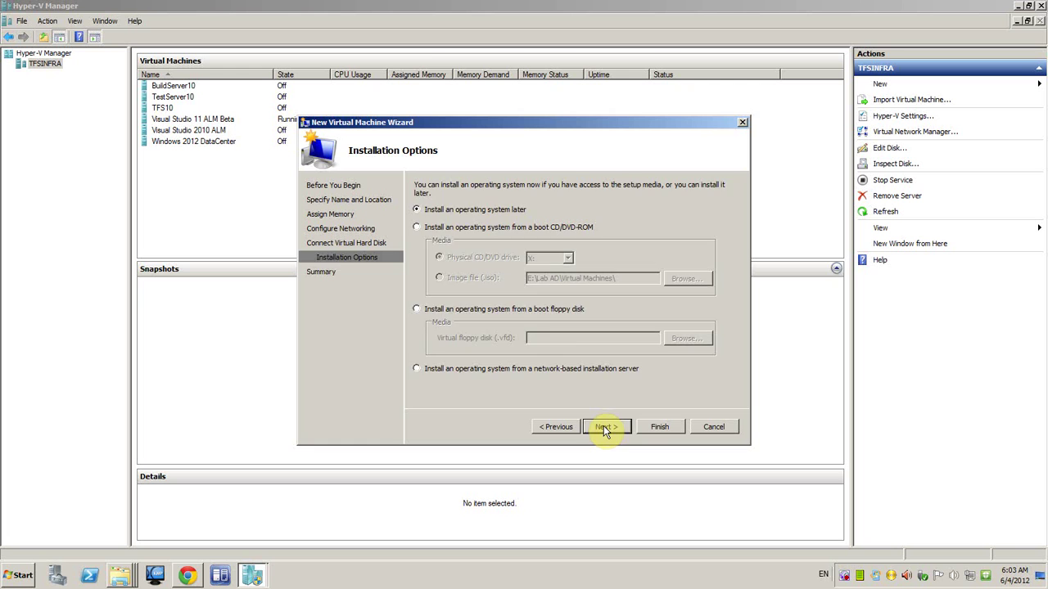
{"action": "left_click", "coordinate": [603, 425]}
{"action": "left_click", "coordinate": [655, 426]}
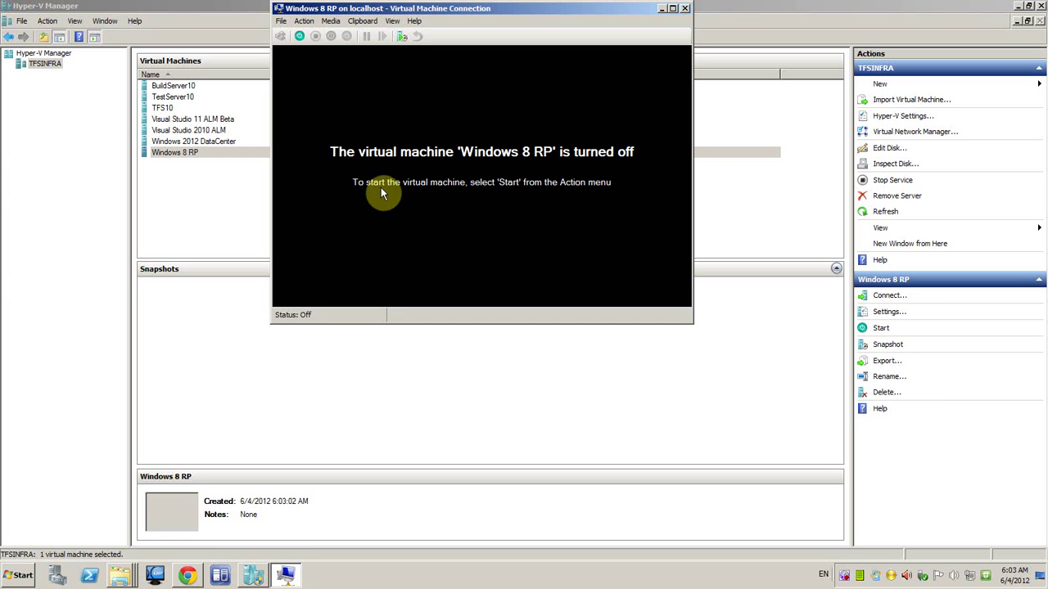
Insert the Windows 8 Release Preview ISO from drive E: into the VM's DVD drive.
{"action": "left_click", "coordinate": [330, 21]}
{"action": "mouse_move", "coordinate": [360, 35]}
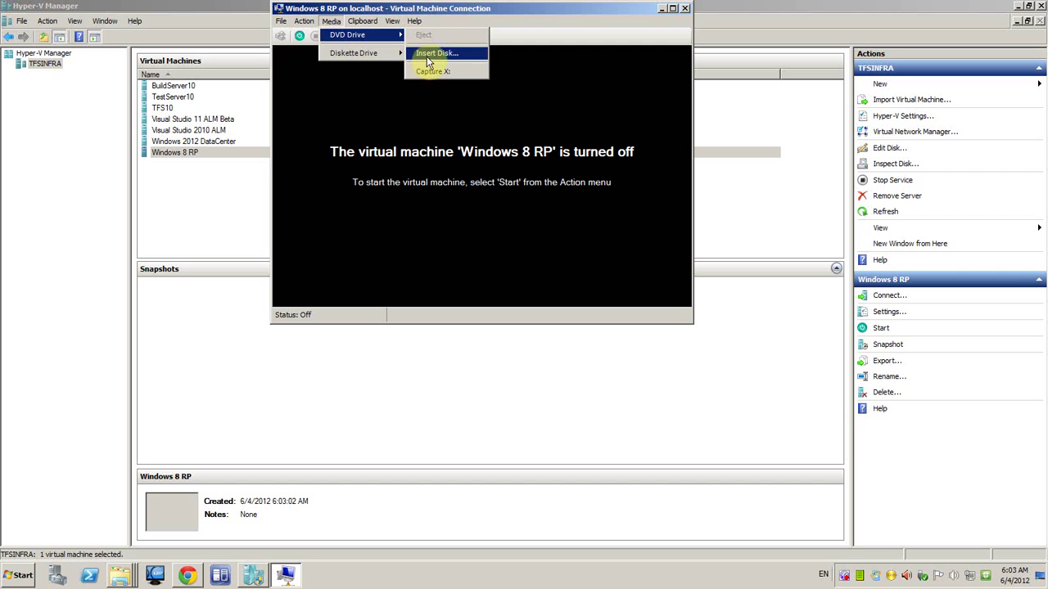
{"action": "left_click", "coordinate": [426, 54]}
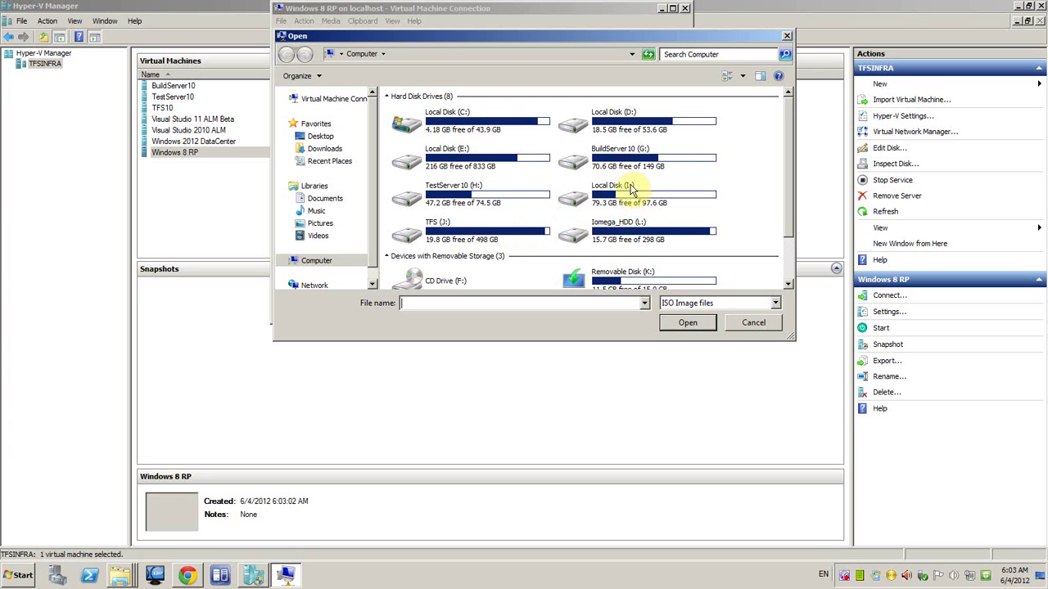
{"action": "left_click", "coordinate": [500, 161]}
{"action": "double_click", "coordinate": [500, 160]}
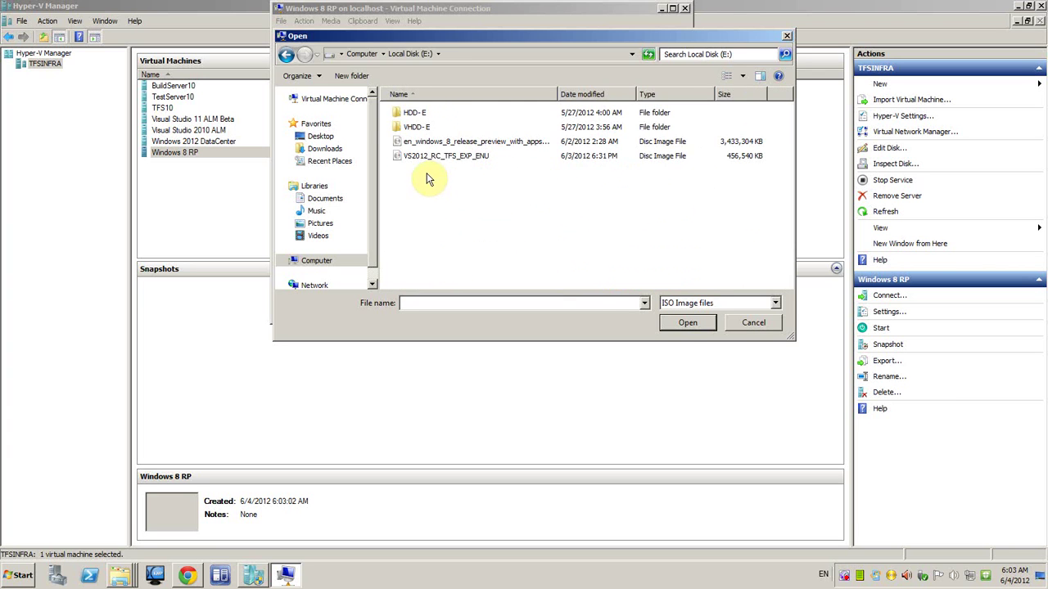
{"action": "double_click", "coordinate": [428, 160]}
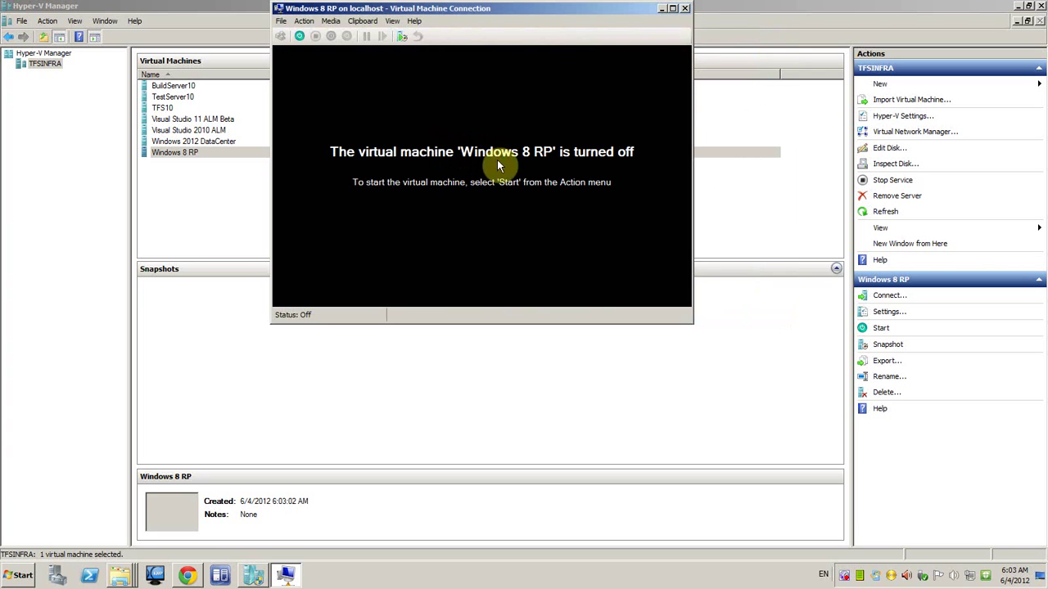
Boot the VM to Setup's product key page, then switch to the browser FAQ.
{"action": "left_click", "coordinate": [300, 37]}
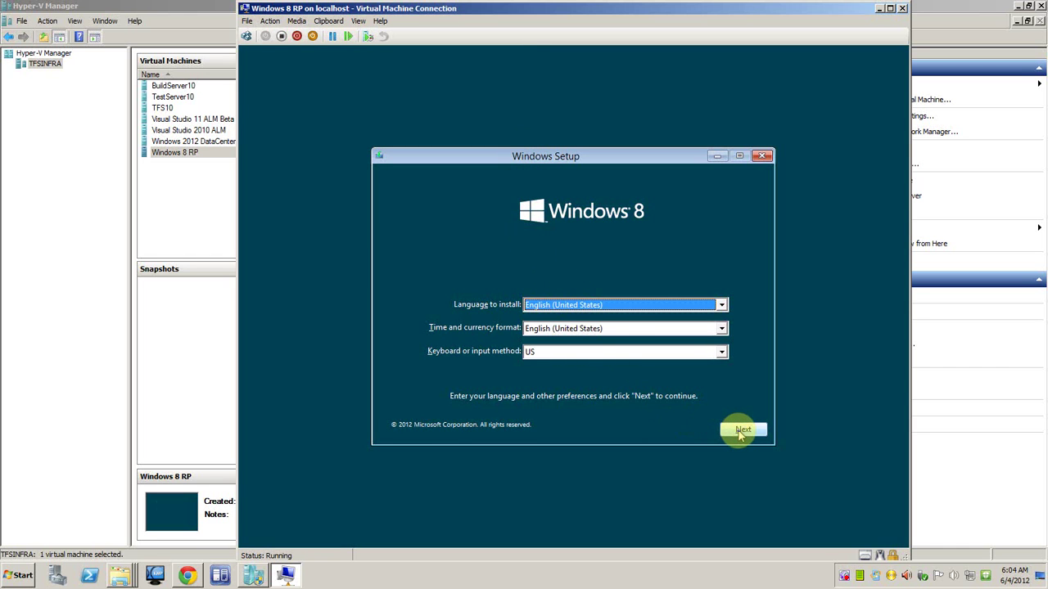
{"action": "left_click", "coordinate": [739, 431]}
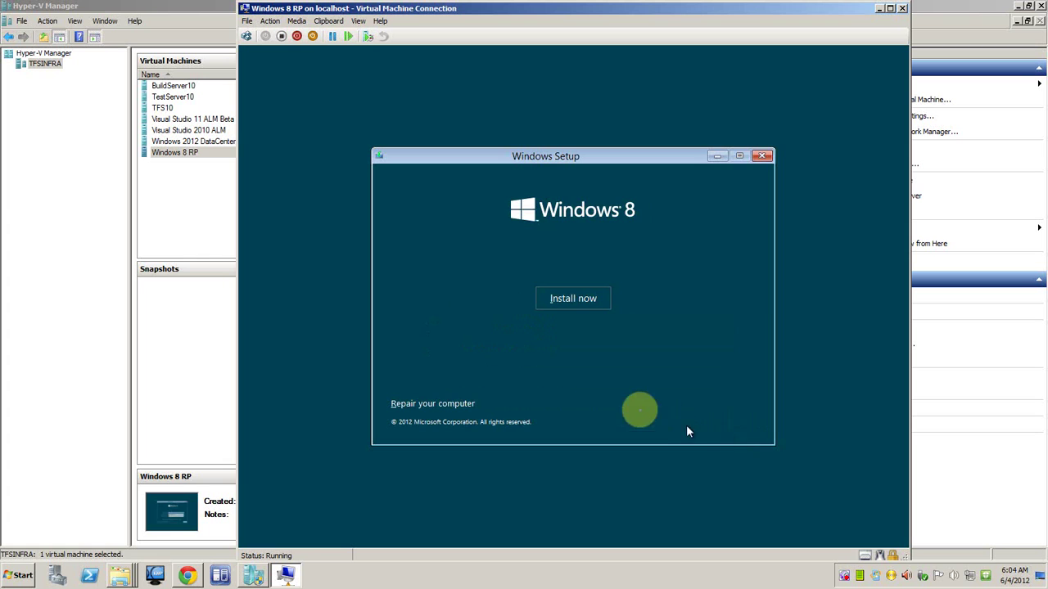
{"action": "left_click", "coordinate": [592, 301]}
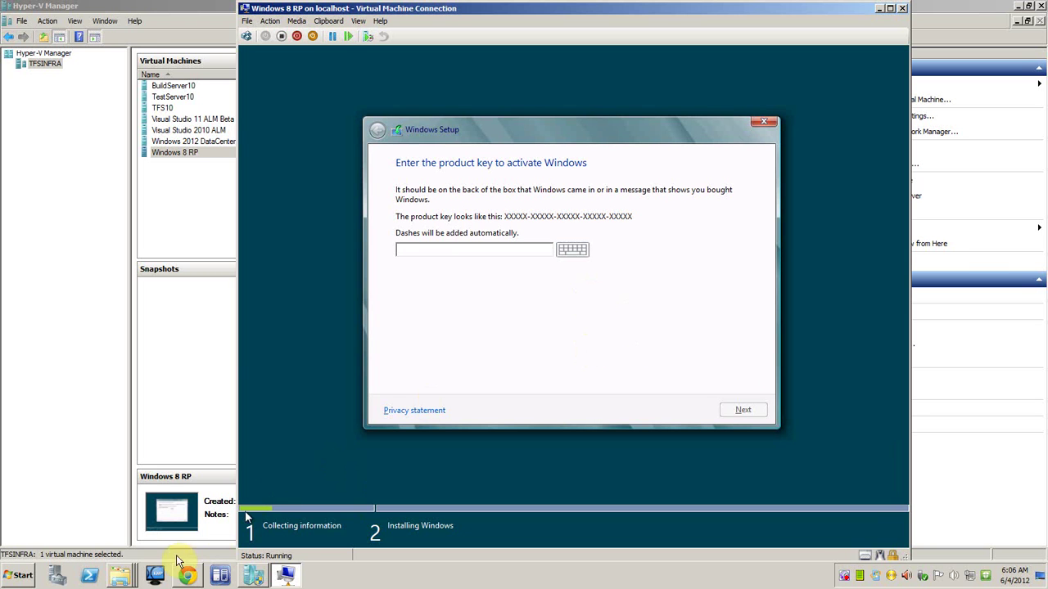
{"action": "left_click", "coordinate": [188, 575]}
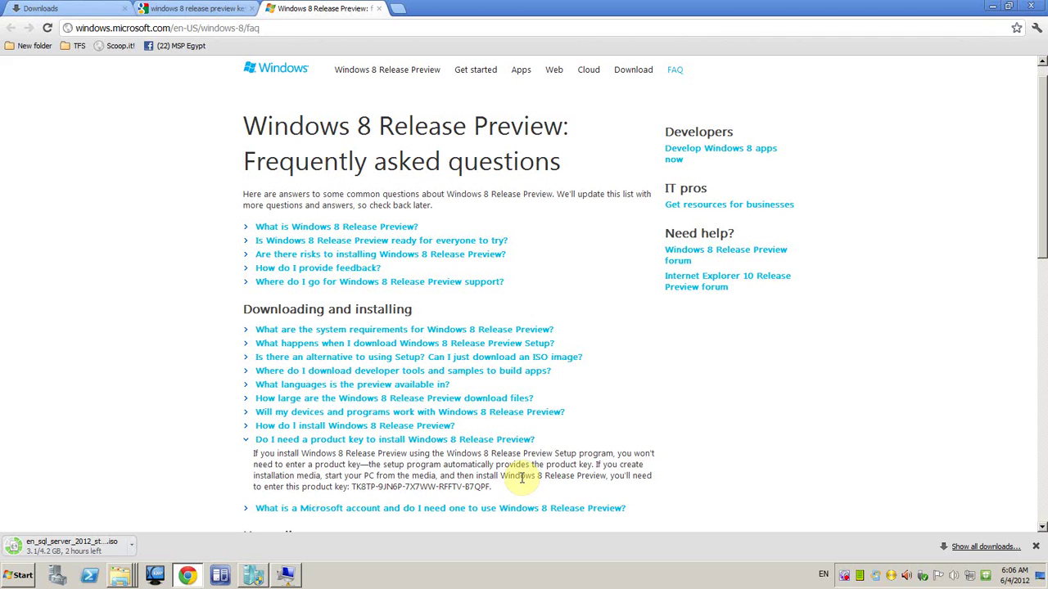
Copy the Release Preview product key from the FAQ and bring it into Setup.
{"action": "left_click", "coordinate": [351, 486]}
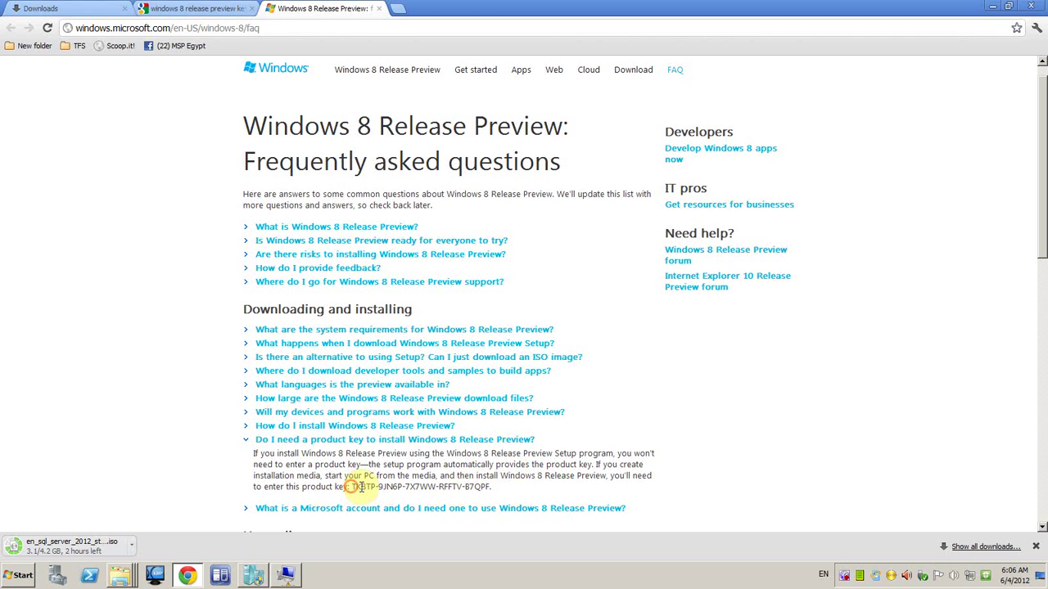
{"action": "left_click_drag", "start_coordinate": [354, 486], "coordinate": [491, 486]}
{"action": "right_click", "coordinate": [467, 482]}
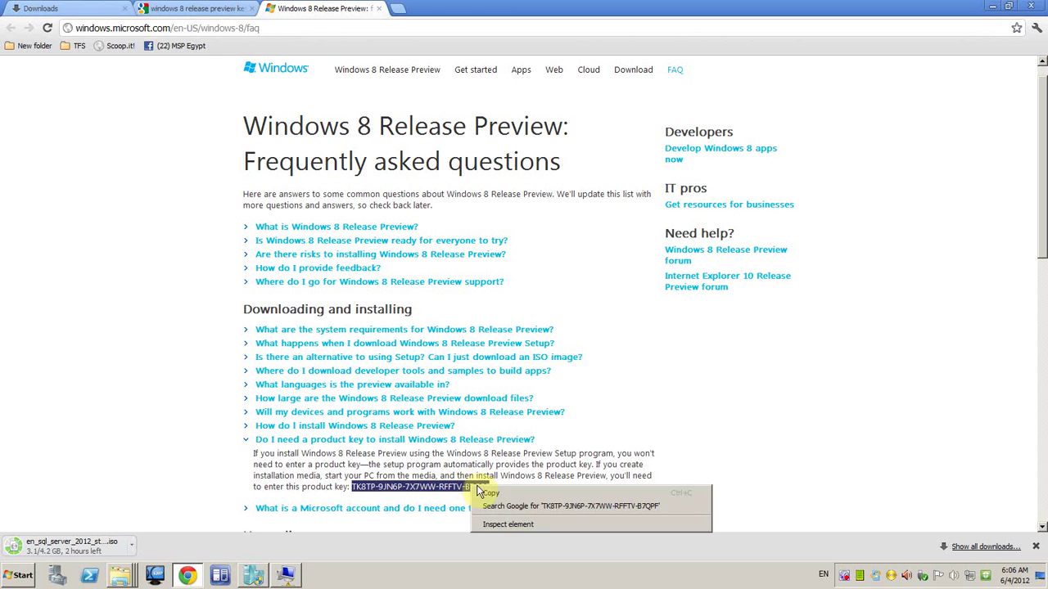
{"action": "left_click", "coordinate": [479, 494]}
{"action": "left_click", "coordinate": [285, 576]}
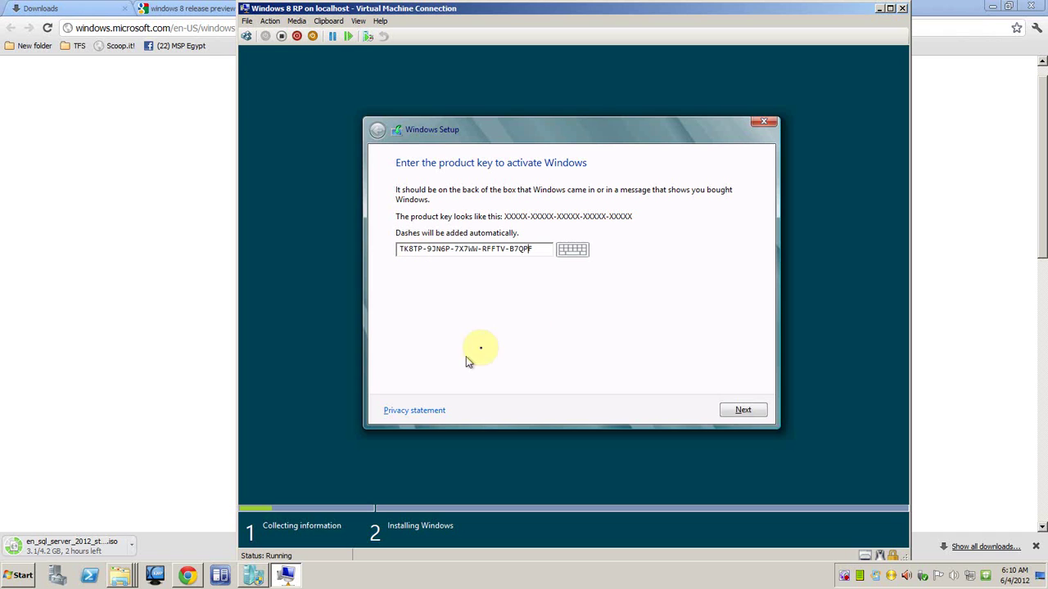
Submit the key, accept the license, and custom-install Windows onto Drive 0's unallocated space.
{"action": "left_click", "coordinate": [739, 409]}
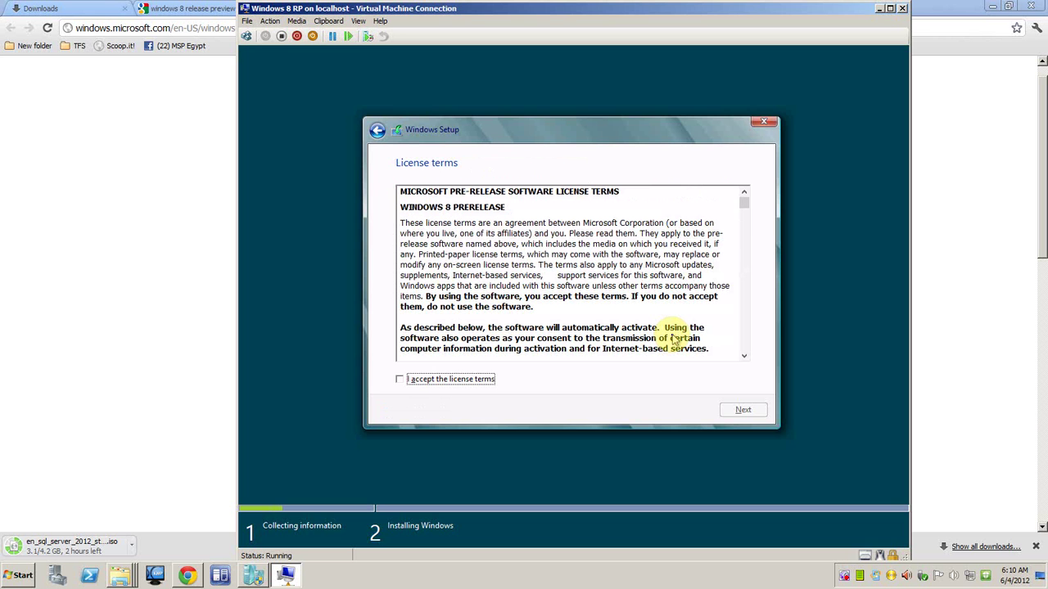
{"action": "left_click", "coordinate": [458, 380]}
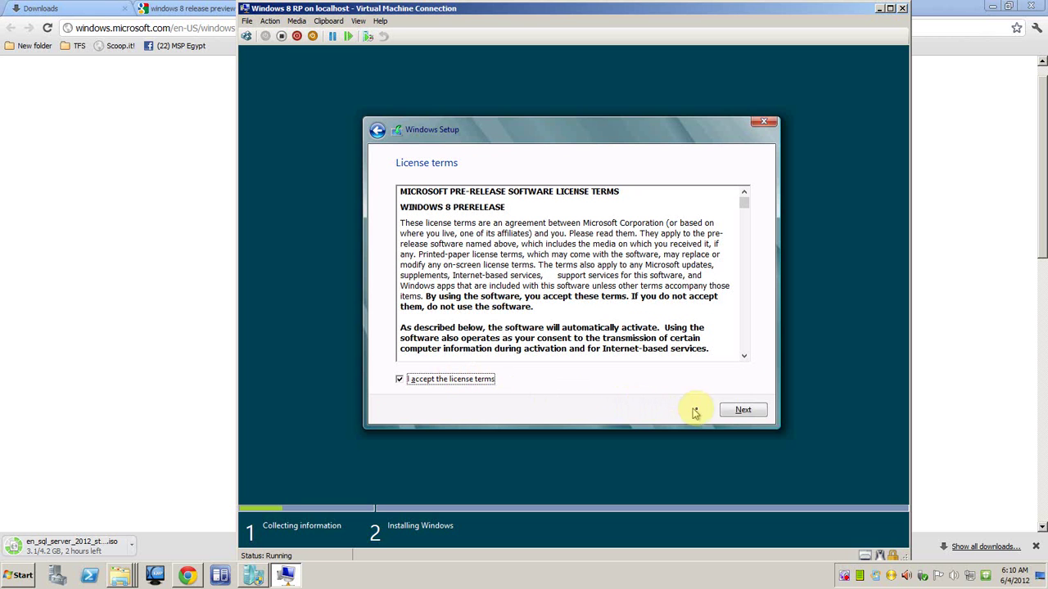
{"action": "left_click", "coordinate": [734, 415]}
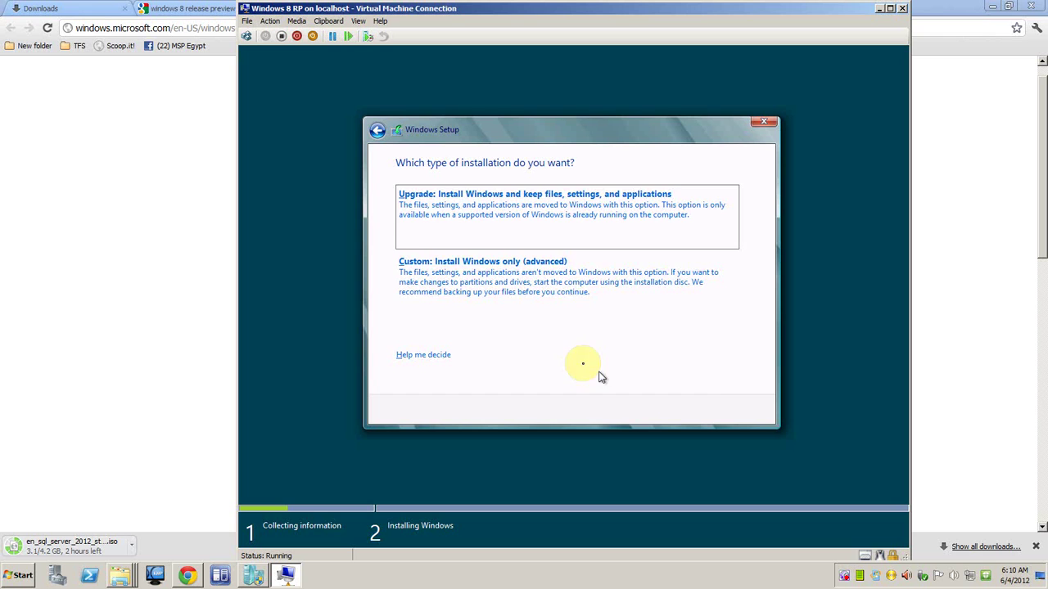
{"action": "left_click", "coordinate": [502, 283]}
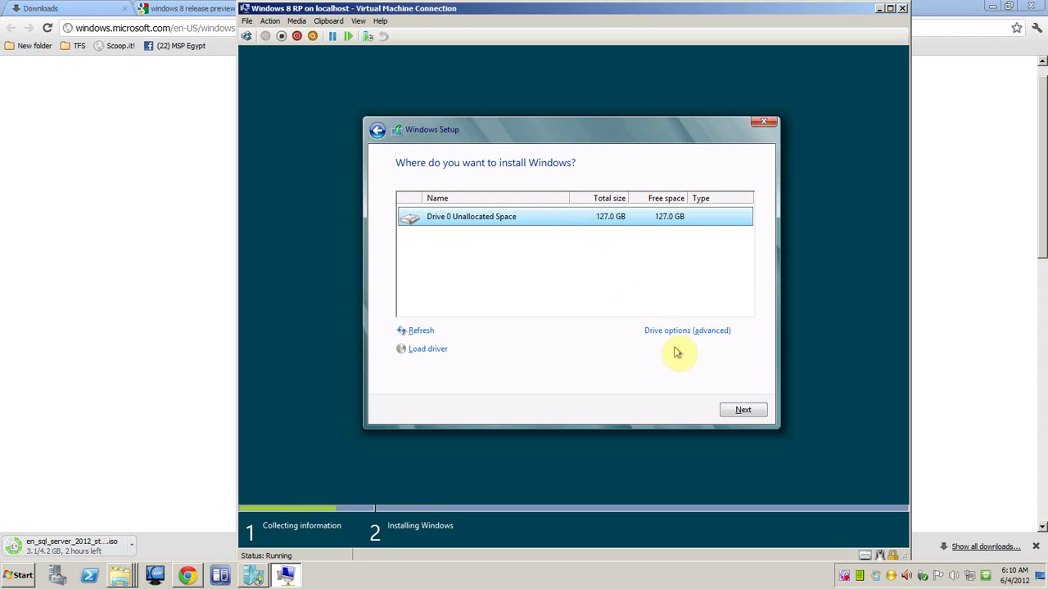
{"action": "left_click", "coordinate": [736, 409]}
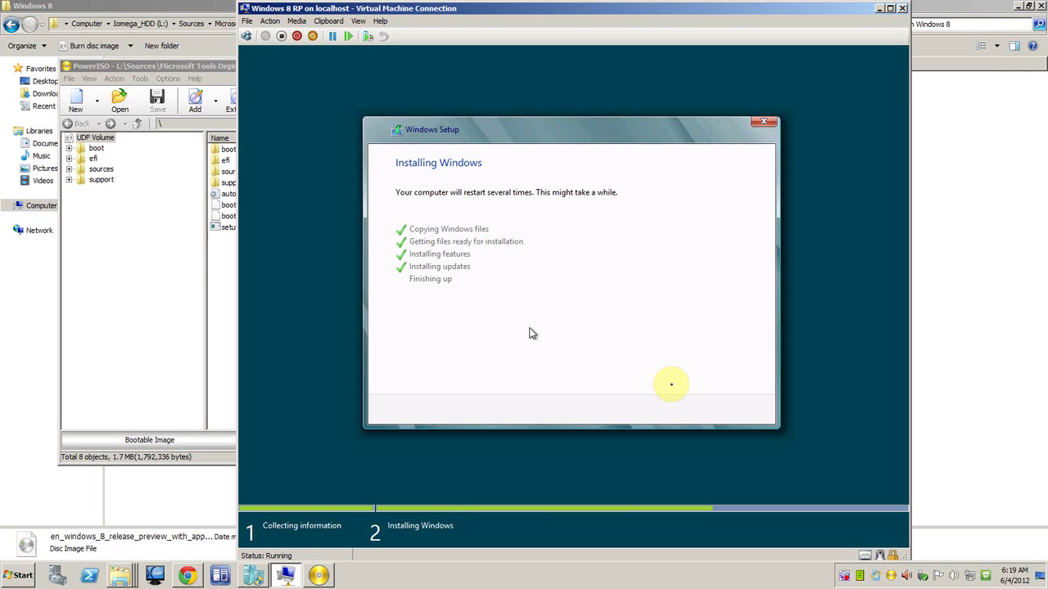
Restart the VM from the 'Windows needs to restart' prompt to continue setup.
{"action": "left_click", "coordinate": [720, 417]}
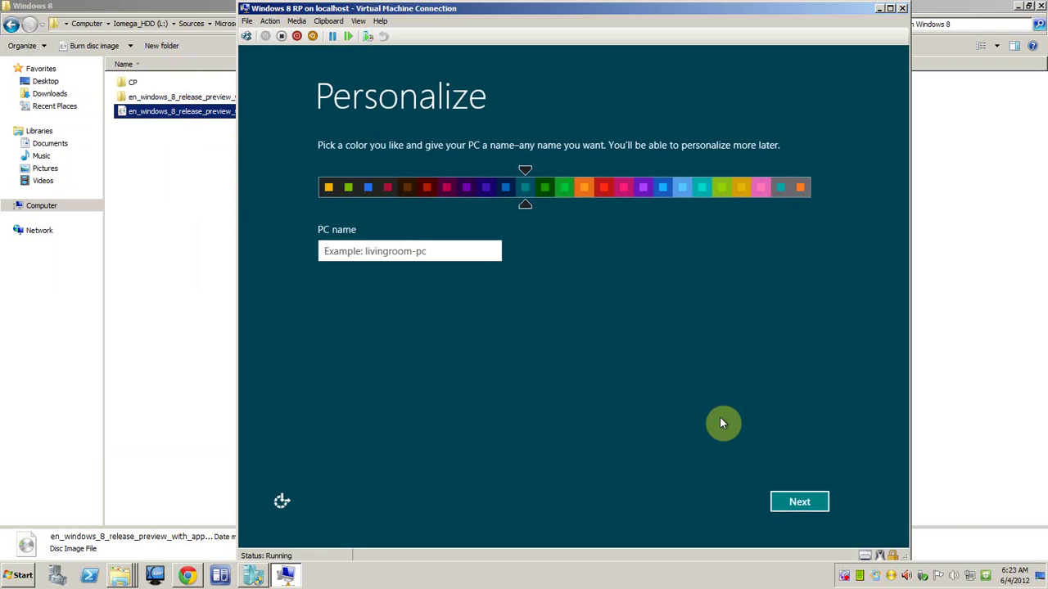
Name the PC 'MRadwan-PC', choose a teal colour, and continue.
{"action": "type", "text": "M"}
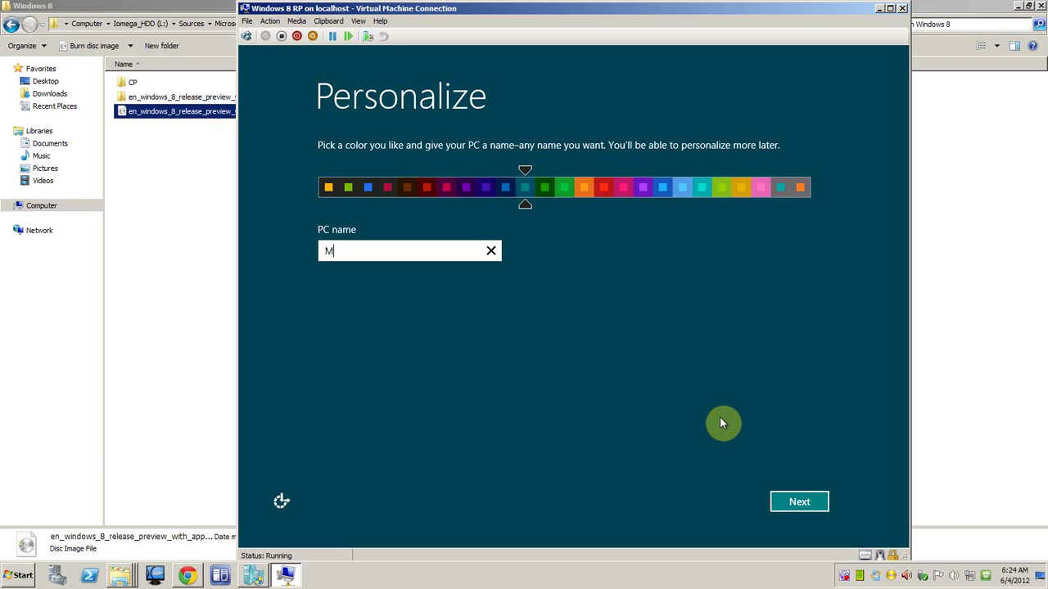
{"action": "type", "text": "Radwan-P"}
{"action": "type", "text": "C"}
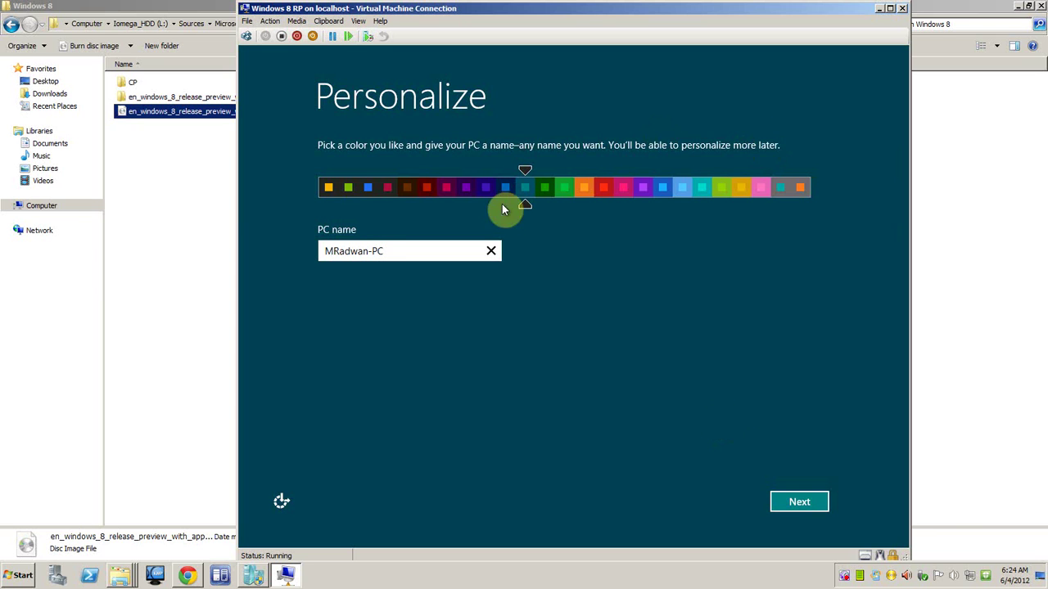
{"action": "mouse_move", "coordinate": [520, 208]}
{"action": "left_mouse_down"}
{"action": "mouse_move", "coordinate": [402, 201]}
{"action": "mouse_move", "coordinate": [558, 190]}
{"action": "mouse_move", "coordinate": [526, 187]}
{"action": "left_mouse_up"}
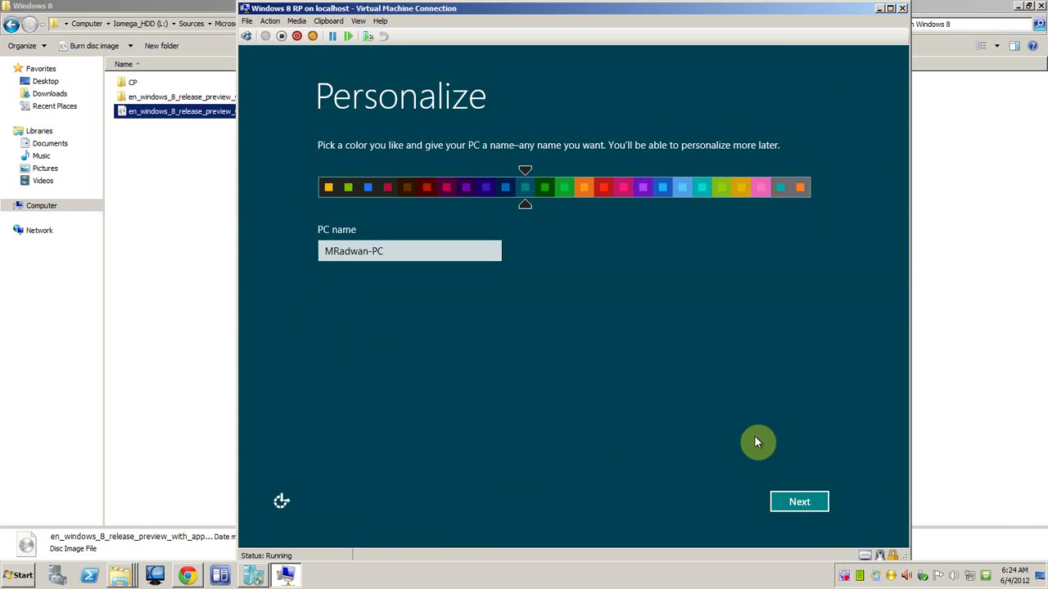
{"action": "left_click", "coordinate": [795, 501]}
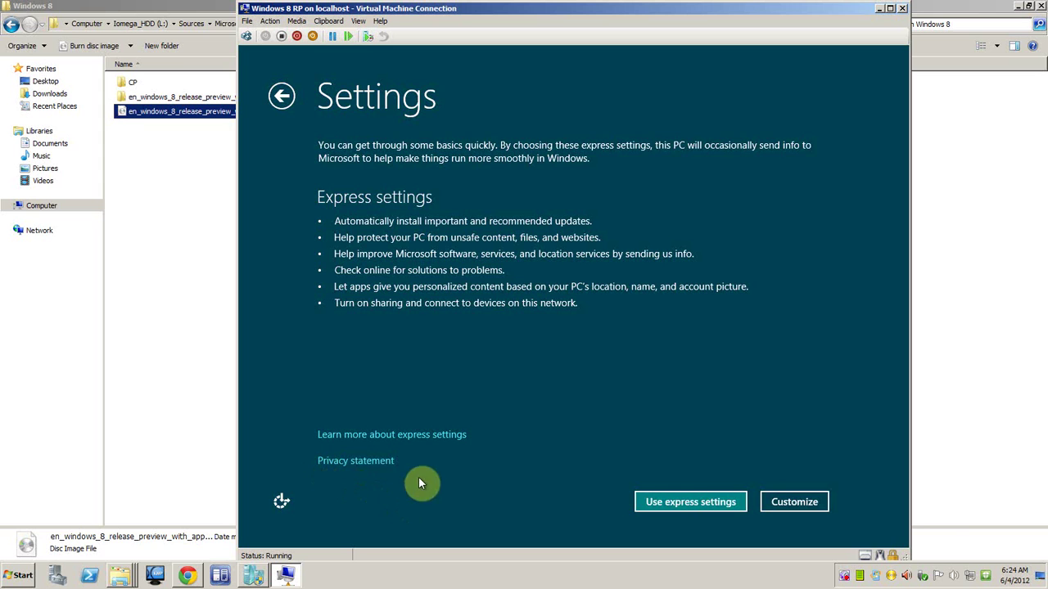
Accept express settings and create a local account named 'MRadwan' instead of a Microsoft account.
{"action": "left_click", "coordinate": [665, 505]}
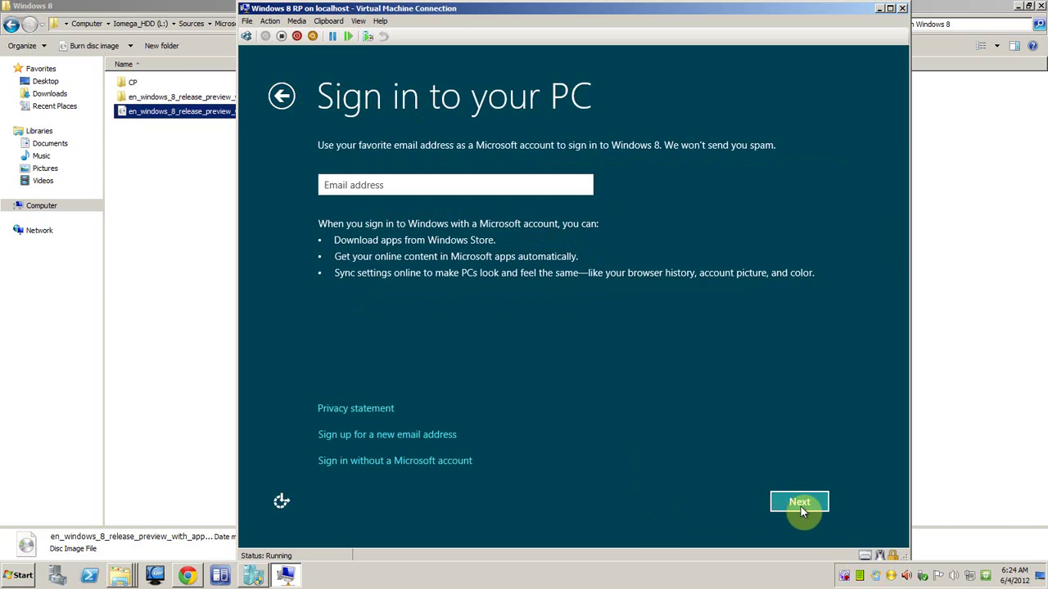
{"action": "left_click", "coordinate": [800, 505]}
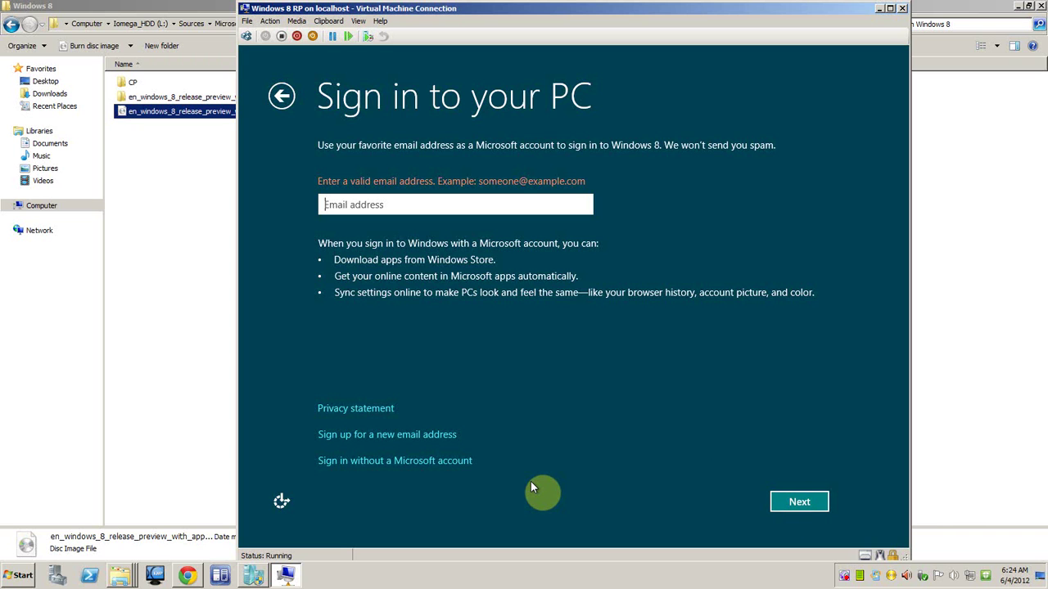
{"action": "left_click", "coordinate": [449, 463]}
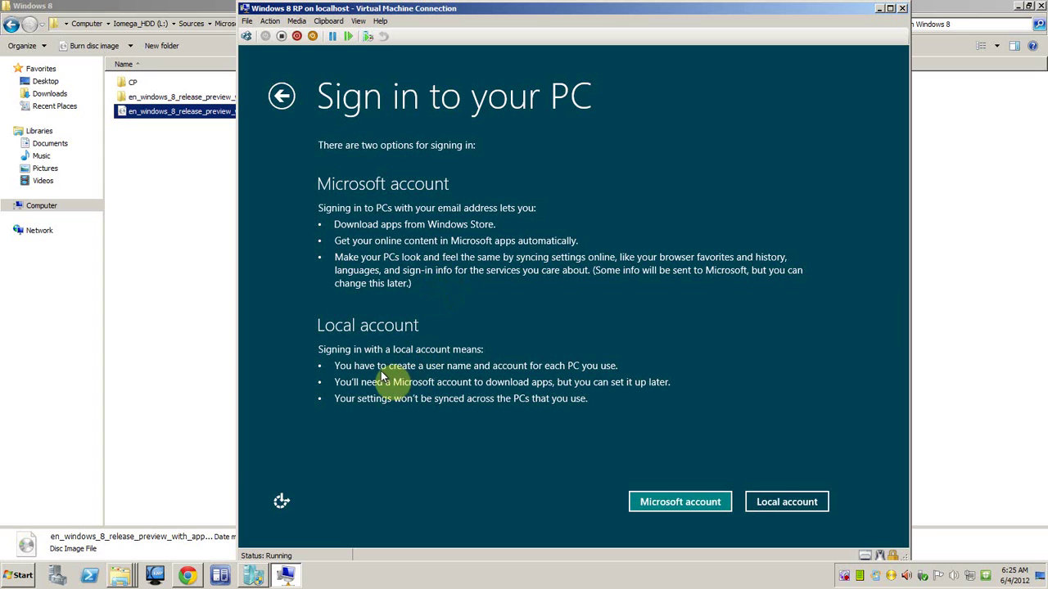
{"action": "left_click", "coordinate": [778, 502]}
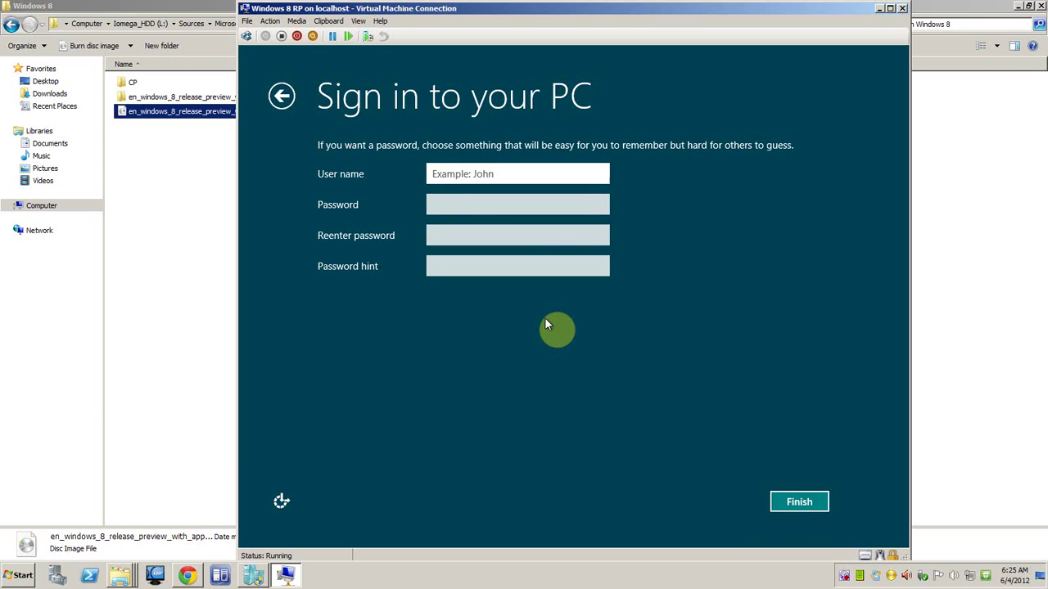
{"action": "type", "text": "MRadw"}
{"action": "type", "text": "an"}
{"action": "left_click", "coordinate": [789, 501]}
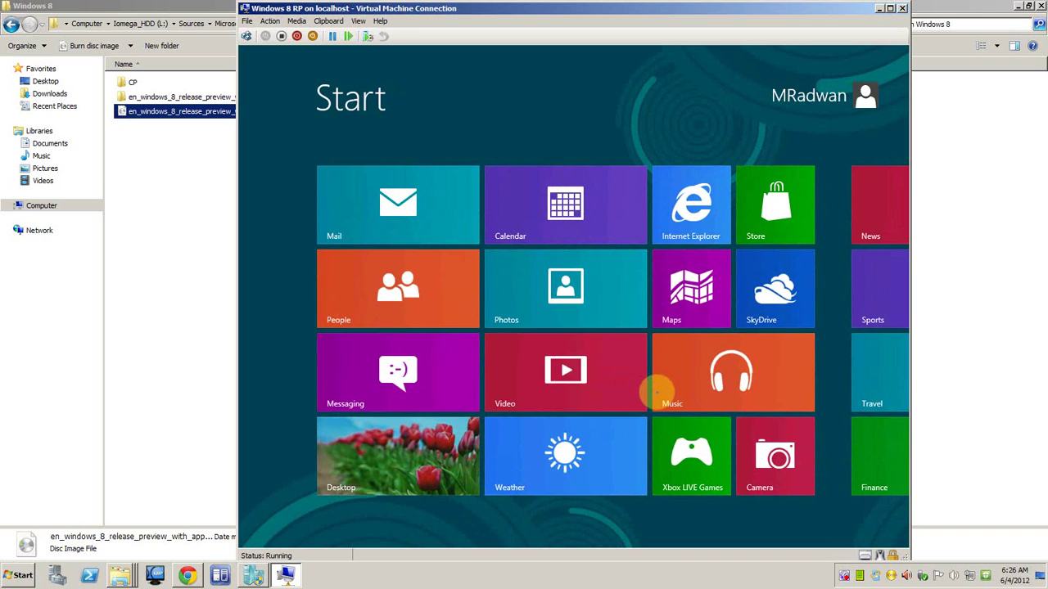
Scroll the Start screen, then switch between desktop and Start, ending on the desktop.
{"action": "scroll", "coordinate": [434, 546], "scroll_direction": "down", "scroll_amount": 1}
{"action": "scroll", "coordinate": [434, 546], "scroll_direction": "down", "scroll_amount": 3}
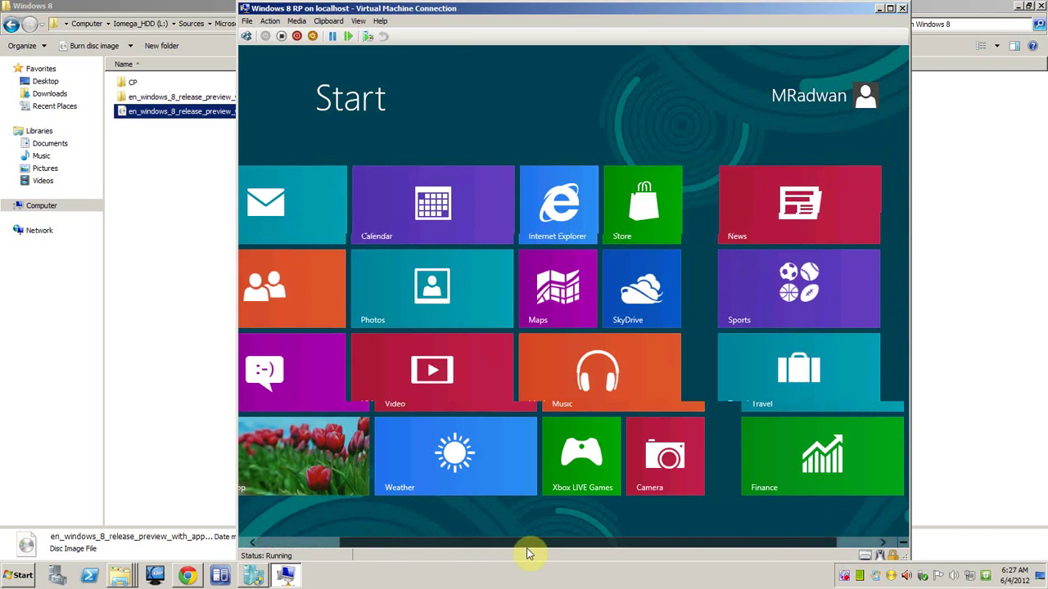
{"action": "scroll", "coordinate": [499, 556], "scroll_direction": "up", "scroll_amount": 3}
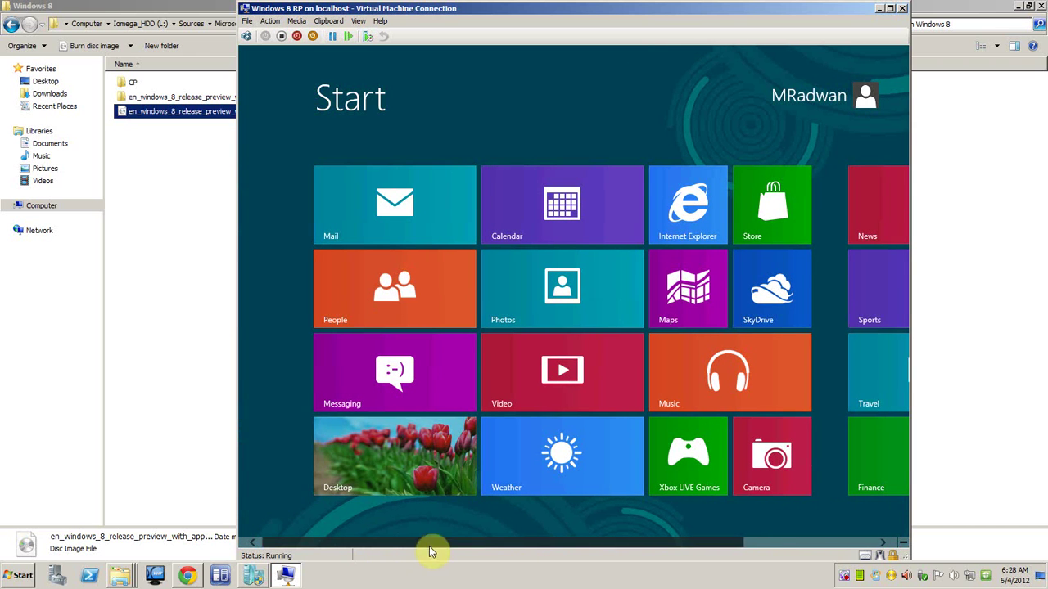
{"action": "scroll", "coordinate": [459, 553], "scroll_direction": "down", "scroll_amount": 2}
{"action": "scroll", "coordinate": [419, 554], "scroll_direction": "up", "scroll_amount": 2}
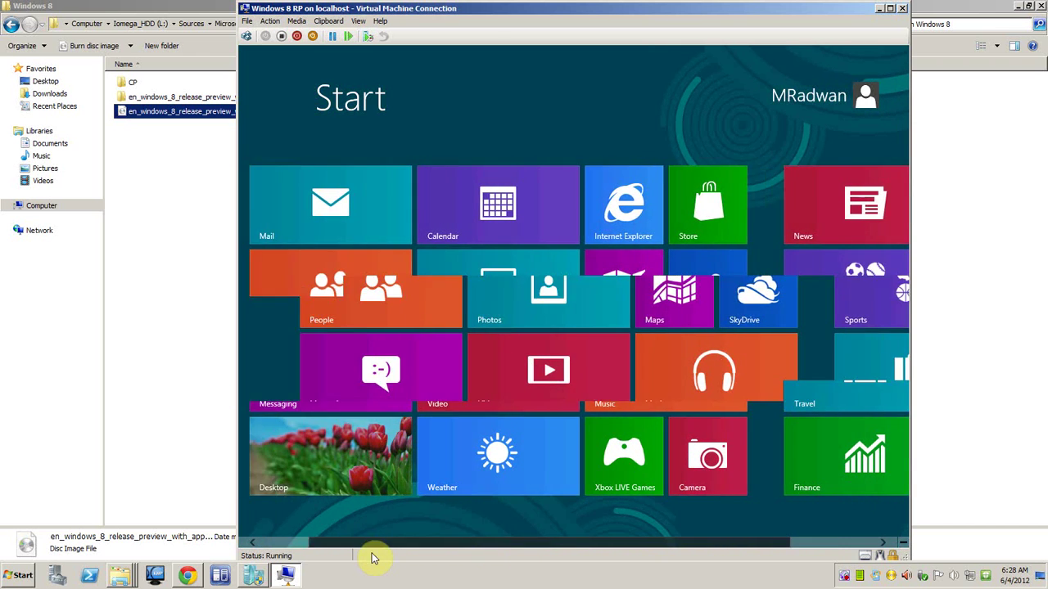
{"action": "left_click", "coordinate": [402, 476]}
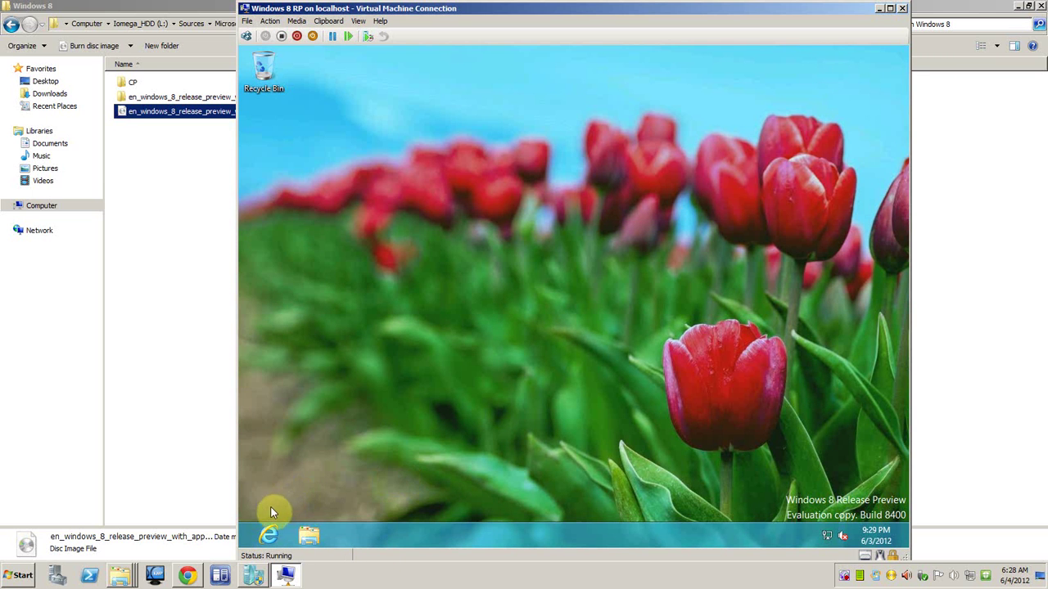
{"action": "left_click", "coordinate": [248, 541]}
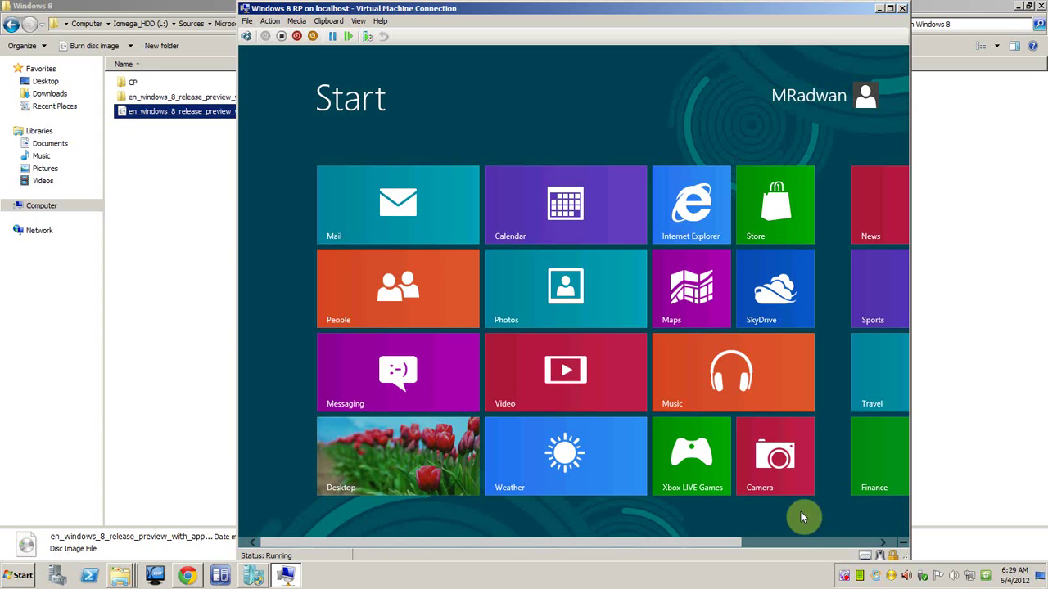
{"action": "left_click", "coordinate": [380, 456]}
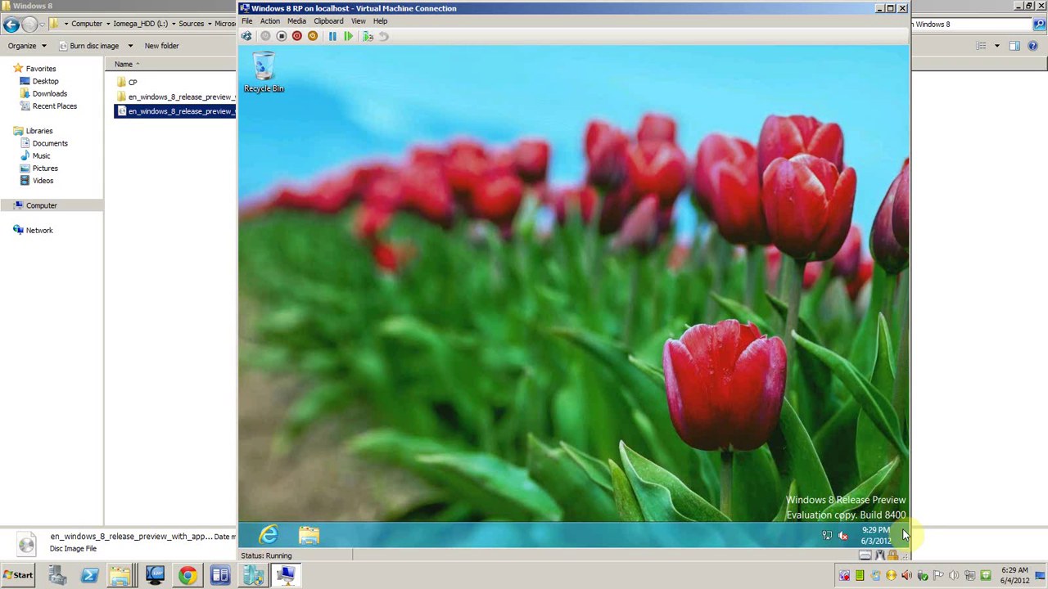
{"action": "mouse_move", "coordinate": [900, 515]}
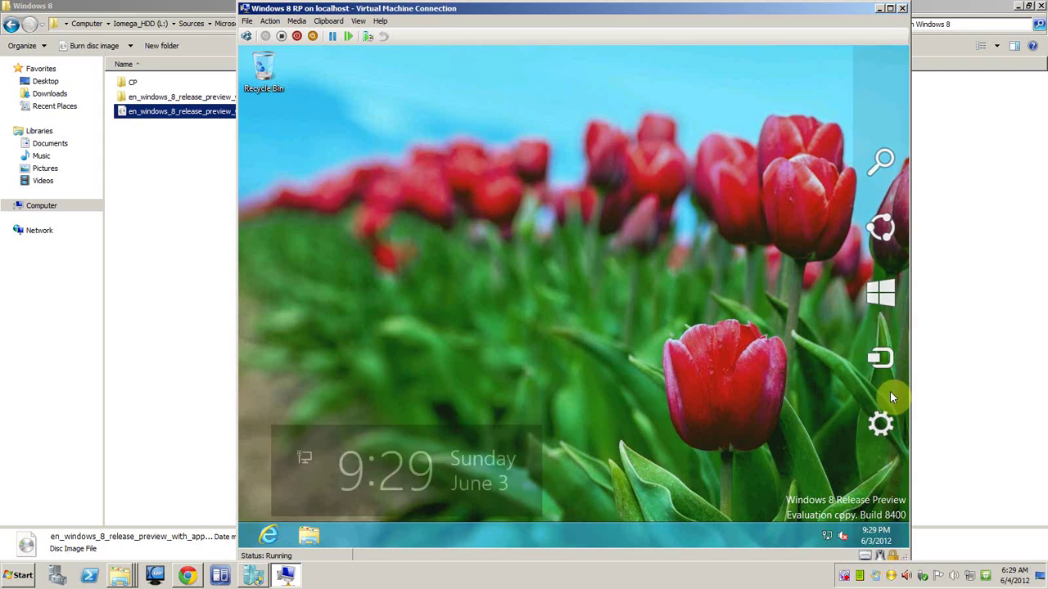
Return to Start and view, then dismiss, the Settings pane's power options.
{"action": "left_click", "coordinate": [879, 287]}
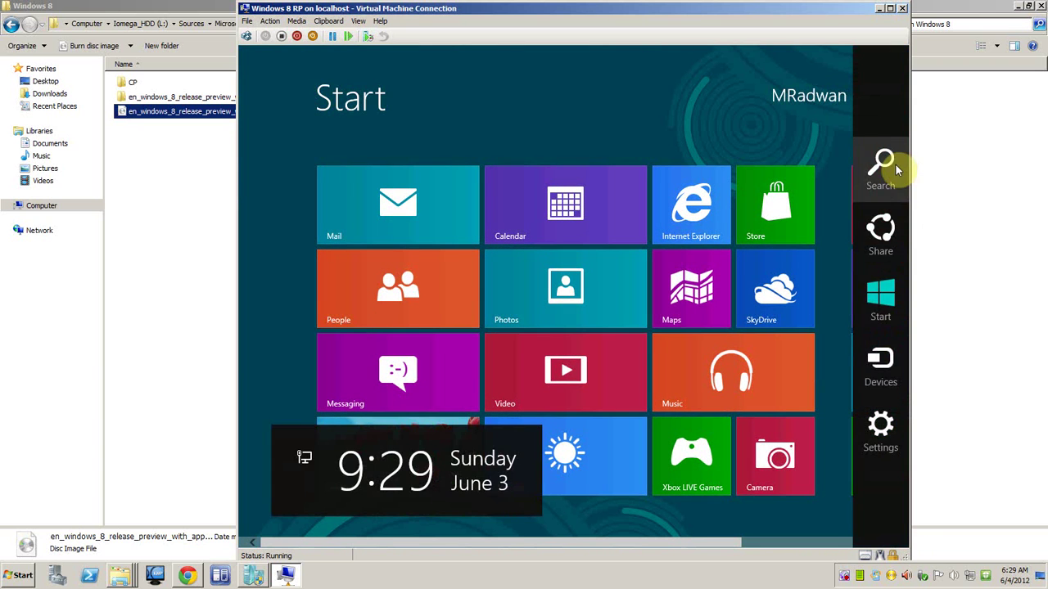
{"action": "left_click", "coordinate": [881, 424]}
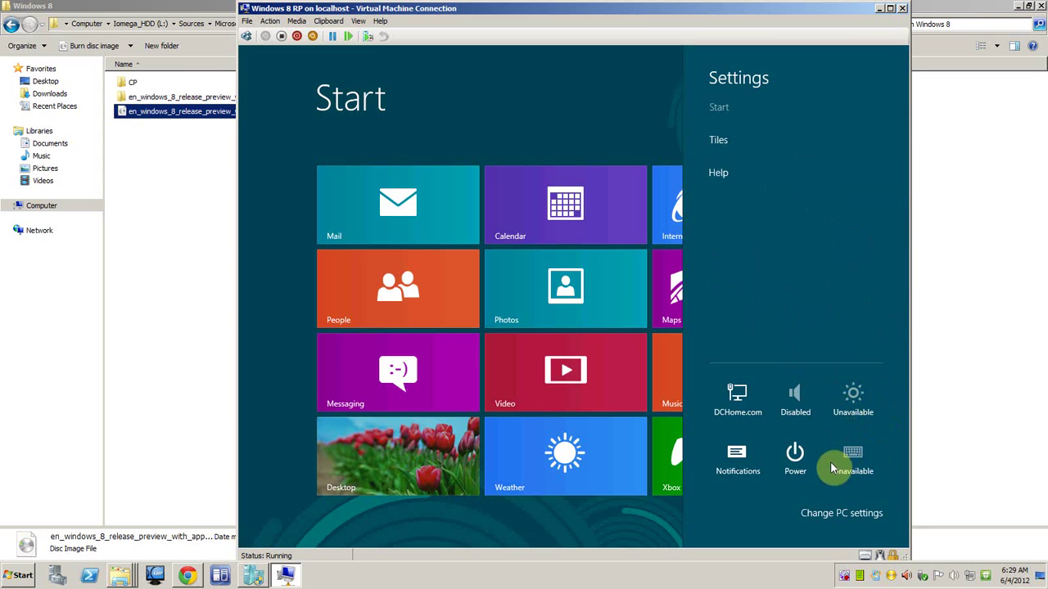
{"action": "left_click", "coordinate": [795, 452]}
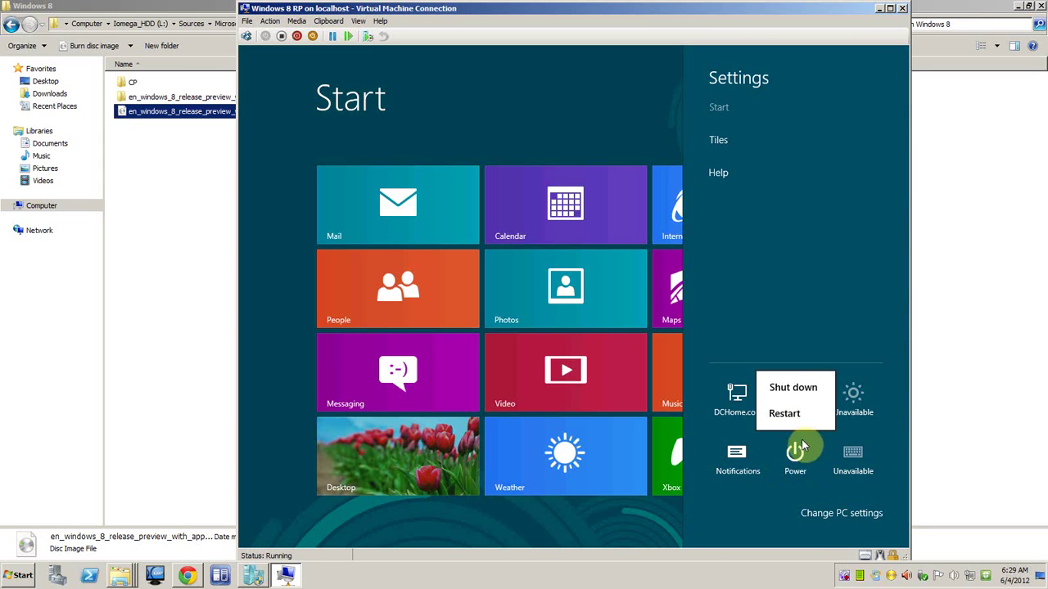
{"action": "left_click", "coordinate": [797, 486]}
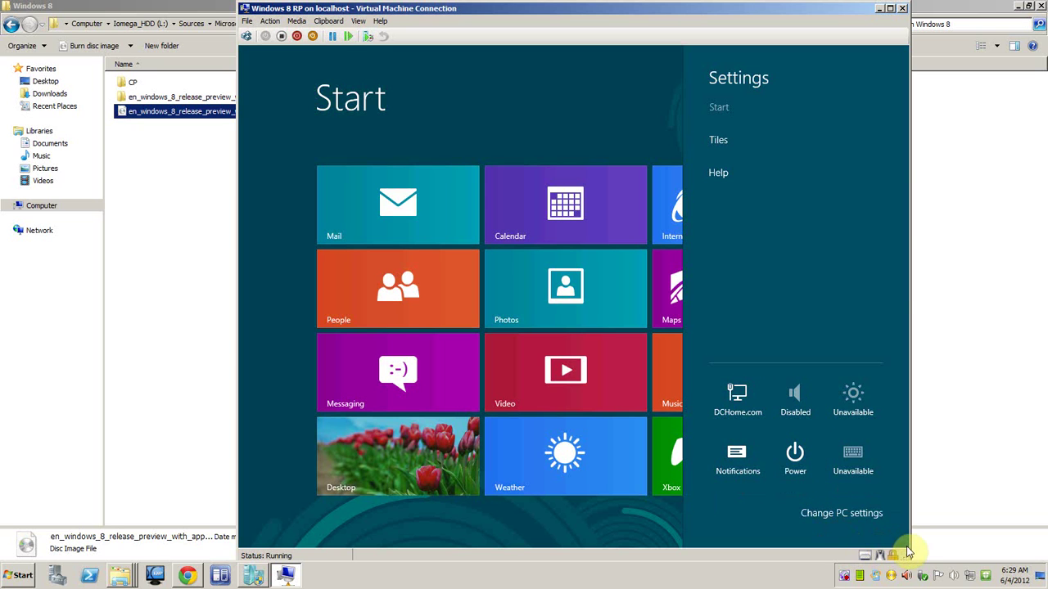
Cycle through the Devices and Share charms, ending on the app Search pane.
{"action": "left_click", "coordinate": [885, 371]}
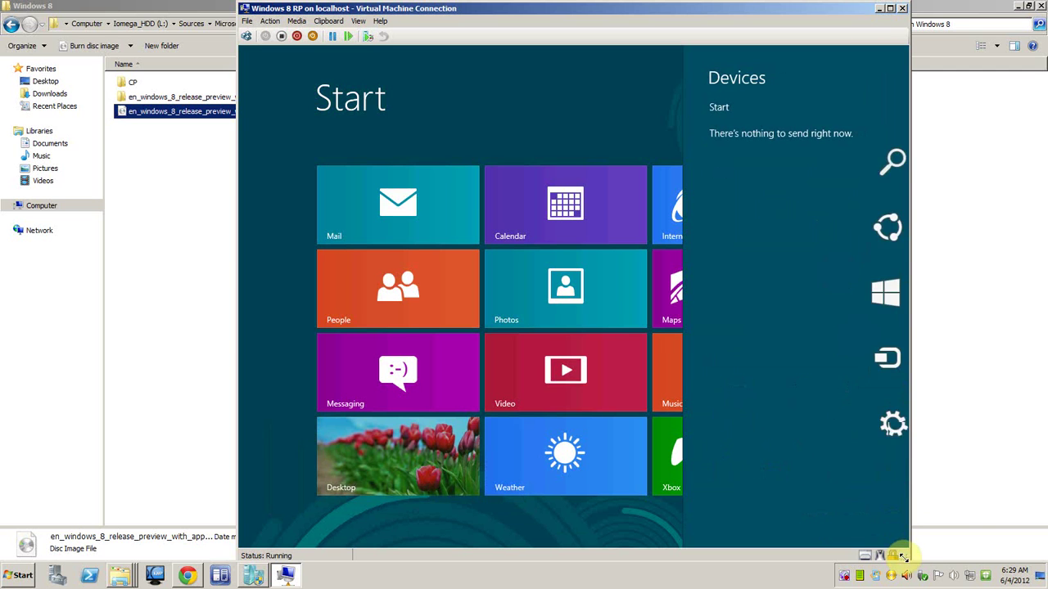
{"action": "left_click", "coordinate": [892, 236]}
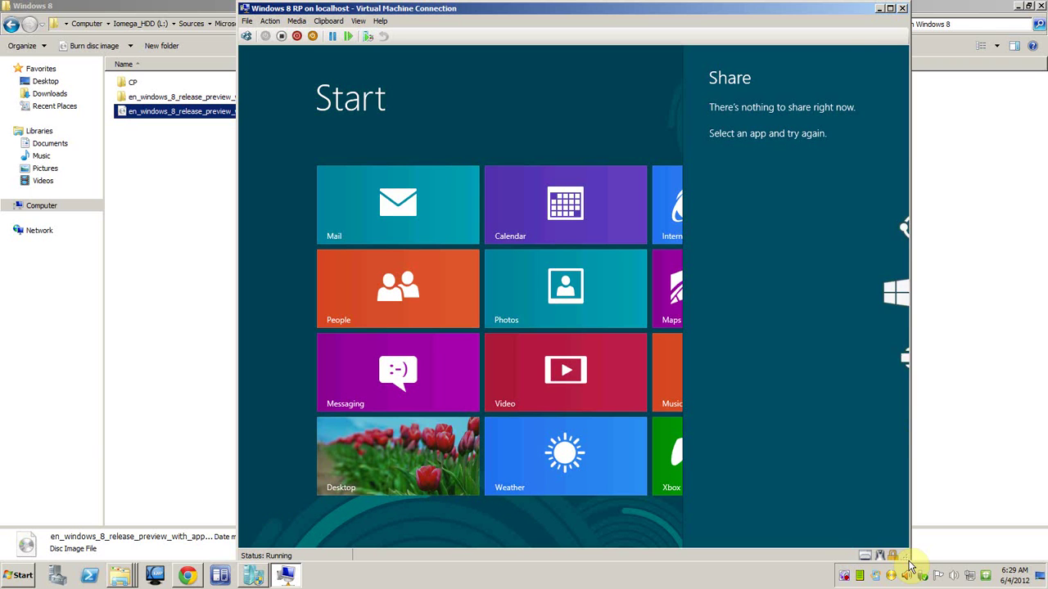
{"action": "left_click", "coordinate": [878, 175]}
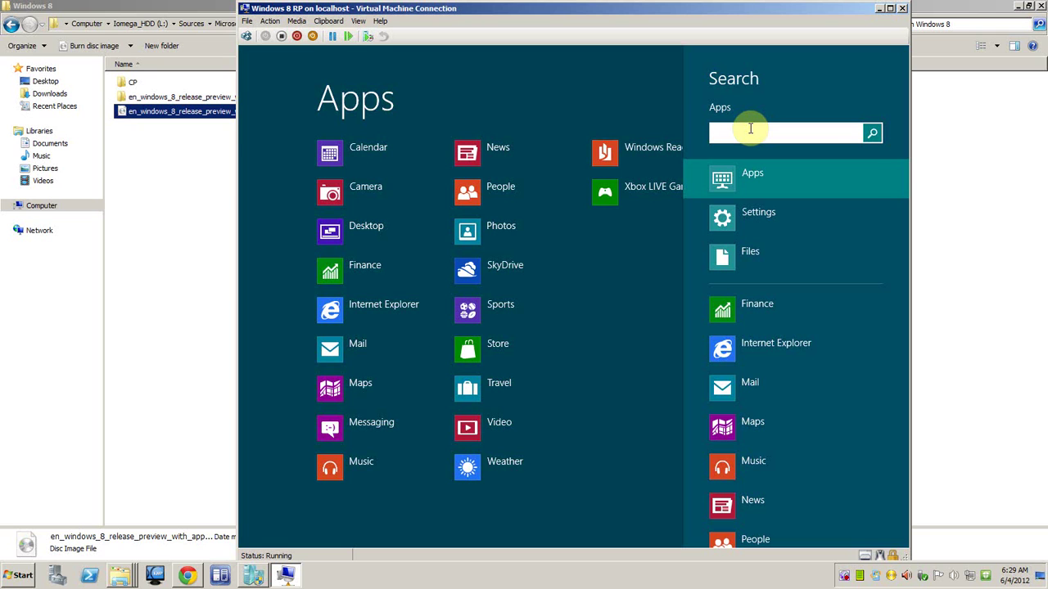
{"action": "type", "text": "calc"}
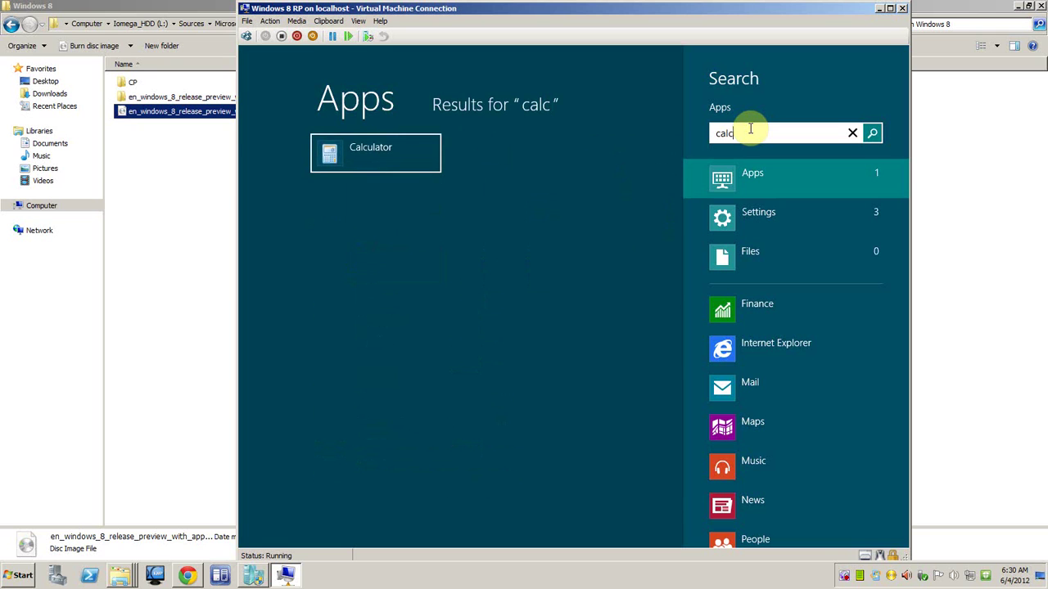
{"action": "key", "text": "BackSpace"}
{"action": "key", "text": "BackSpace"}
{"action": "key", "text": "BackSpace"}
{"action": "key", "text": "BackSpace"}
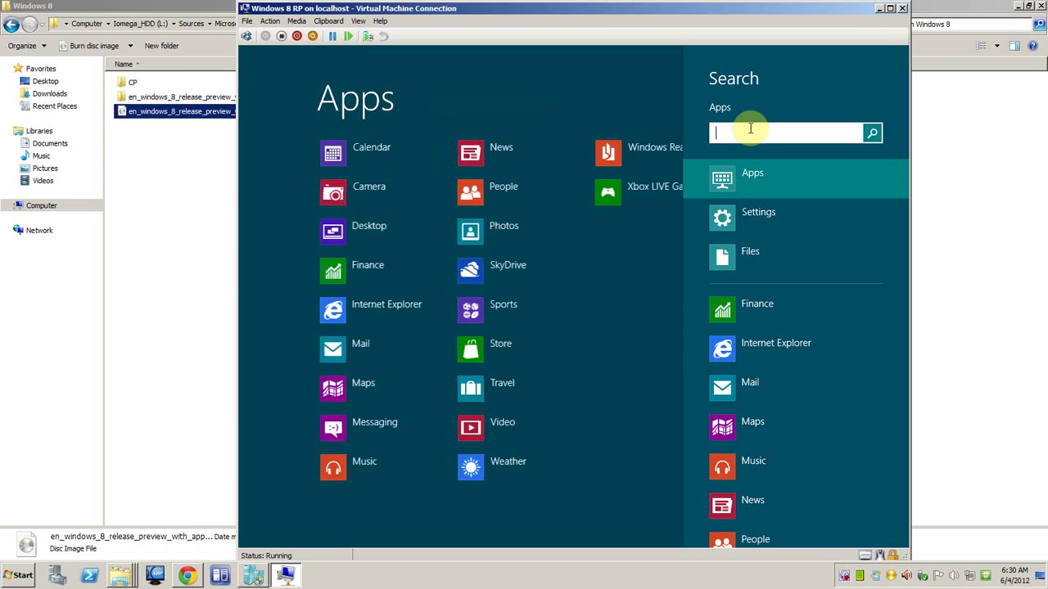
{"action": "type", "text": "not"}
{"action": "key", "text": "Down"}
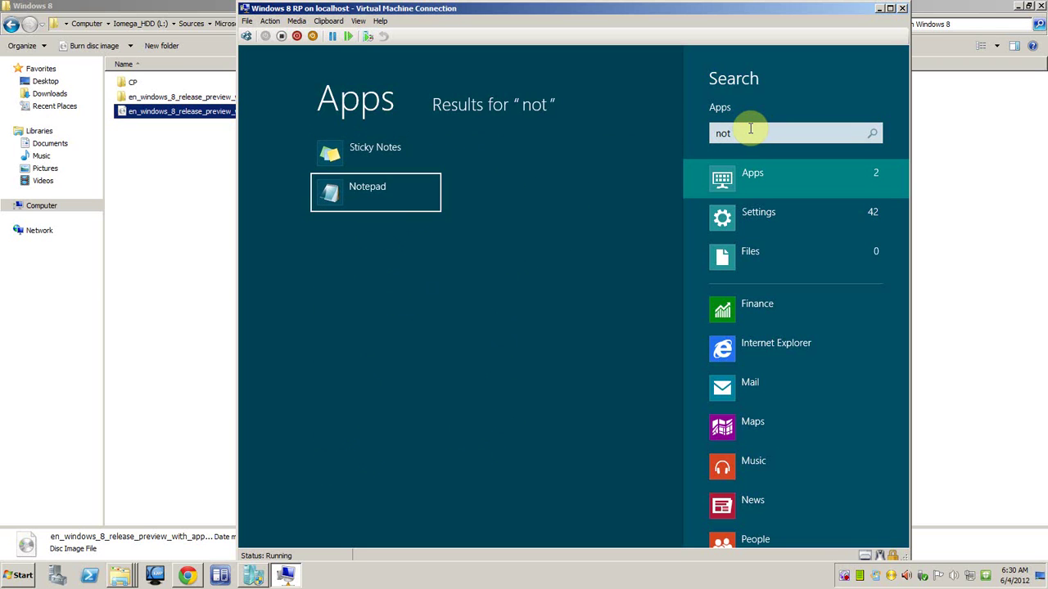
{"action": "key", "text": "BackSpace"}
{"action": "key", "text": "BackSpace"}
{"action": "key", "text": "BackSpace"}
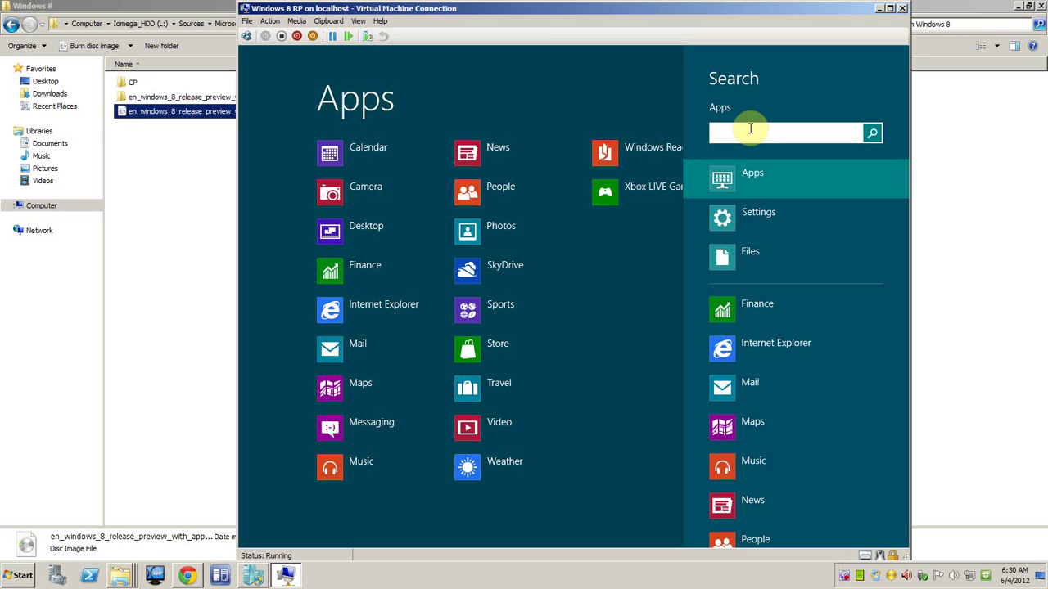
{"action": "type", "text": "inte"}
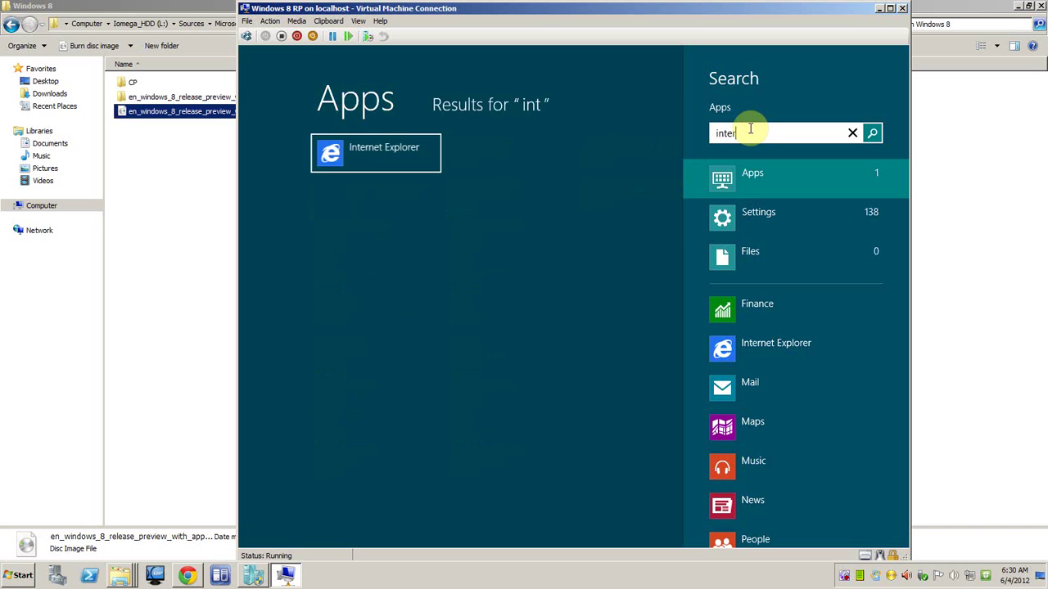
{"action": "type", "text": "r"}
{"action": "key", "text": "BackSpace"}
{"action": "key", "text": "BackSpace"}
{"action": "key", "text": "BackSpace"}
{"action": "key", "text": "BackSpace"}
{"action": "key", "text": "BackSpace"}
{"action": "type", "text": "not"}
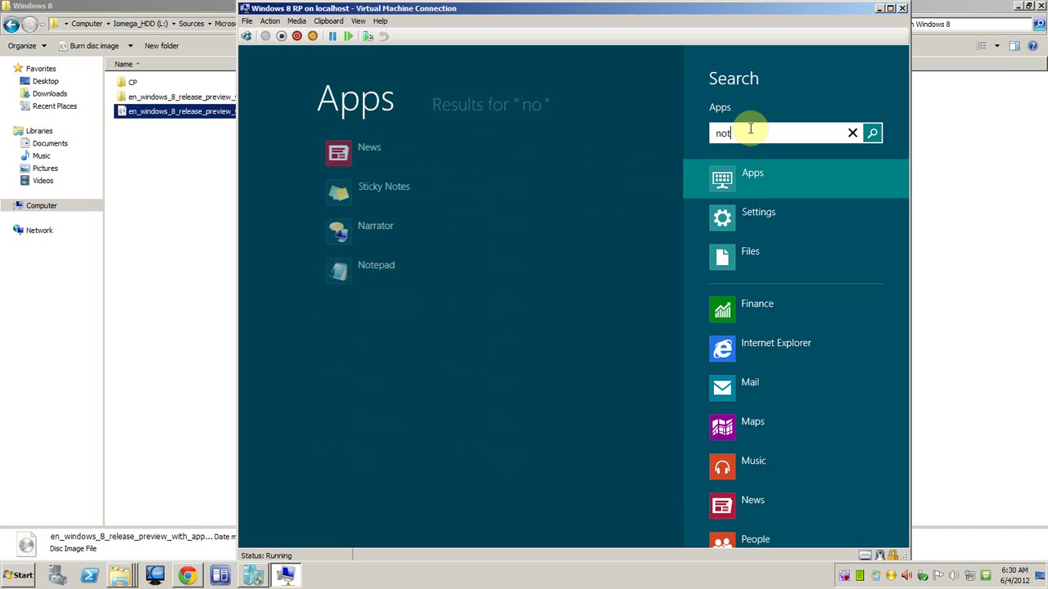
{"action": "key", "text": "Down"}
{"action": "key", "text": "Return"}
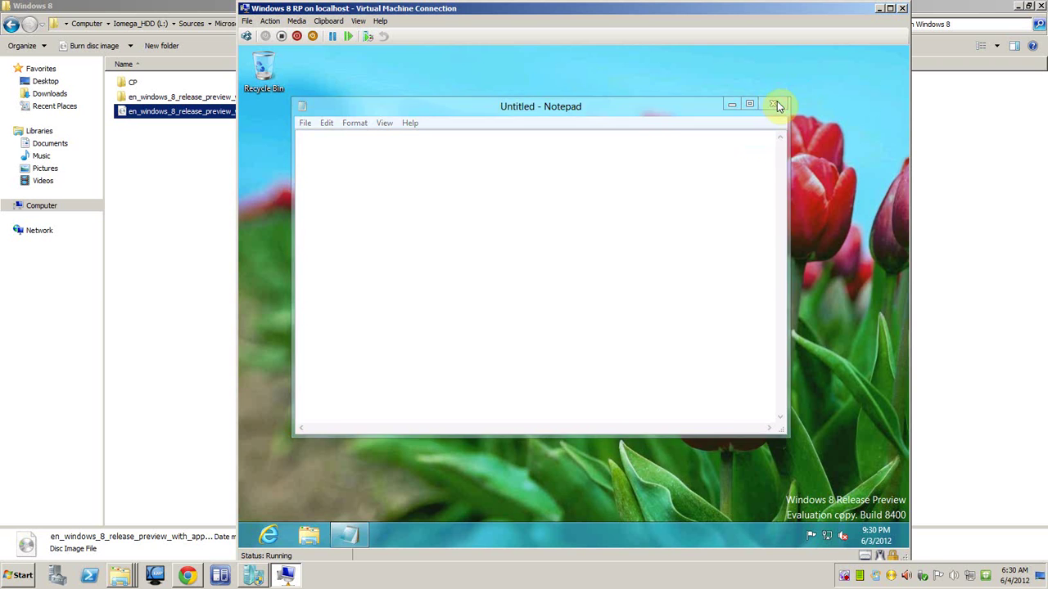
{"action": "left_click", "coordinate": [774, 102]}
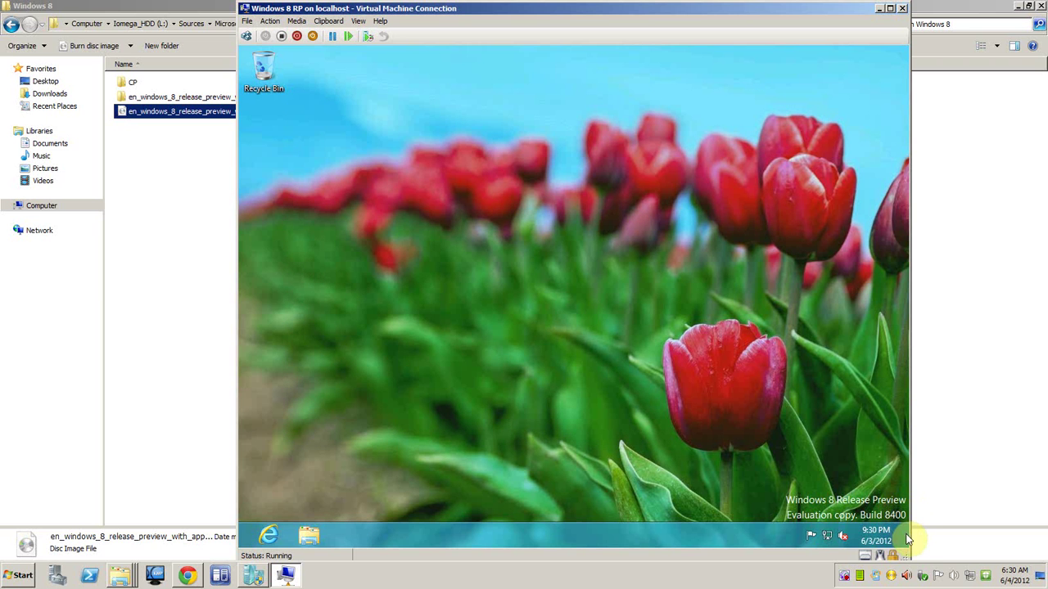
{"action": "left_click", "coordinate": [891, 180]}
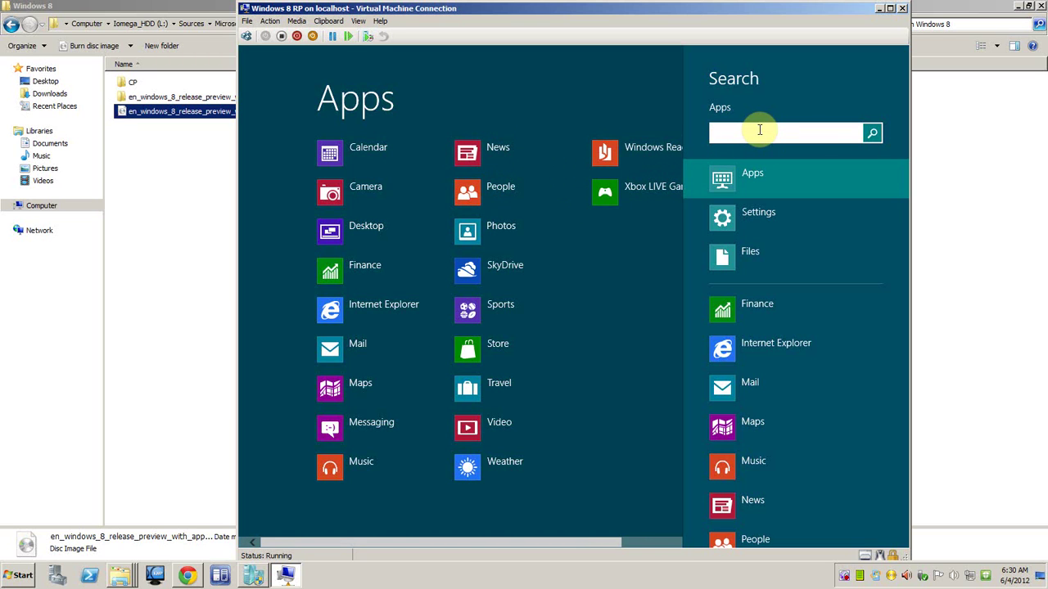
Search 'not', pin Notepad to Start, and scroll Start to the new Notepad tile.
{"action": "type", "text": "not"}
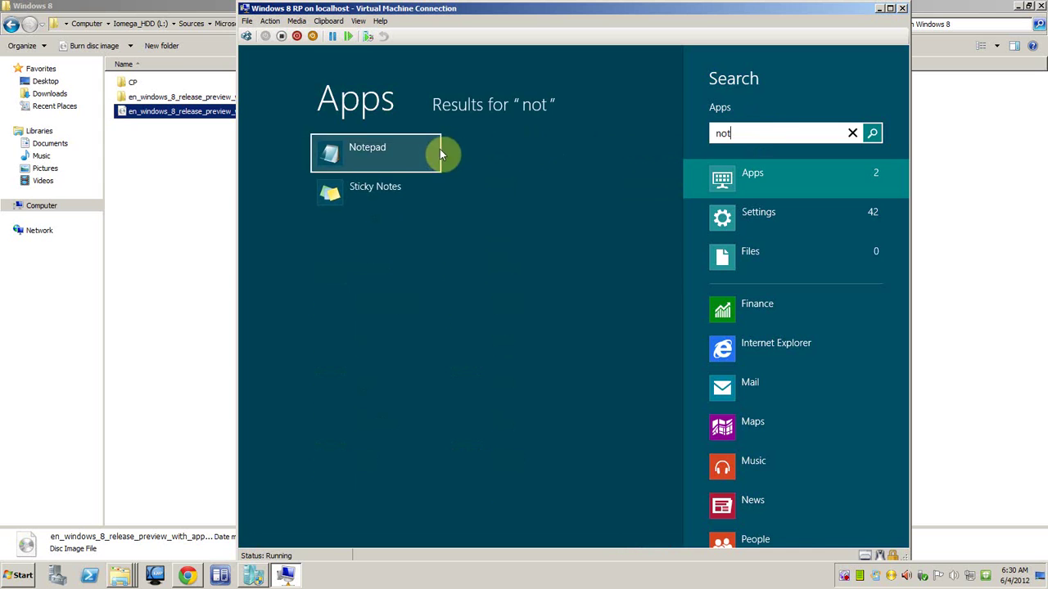
{"action": "right_click", "coordinate": [379, 150]}
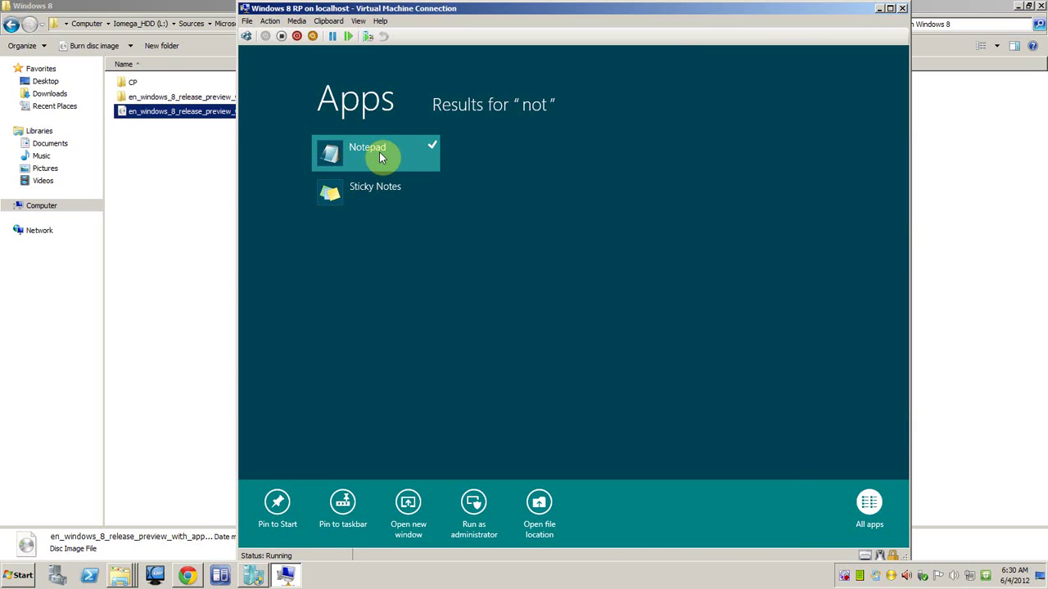
{"action": "left_click", "coordinate": [280, 501]}
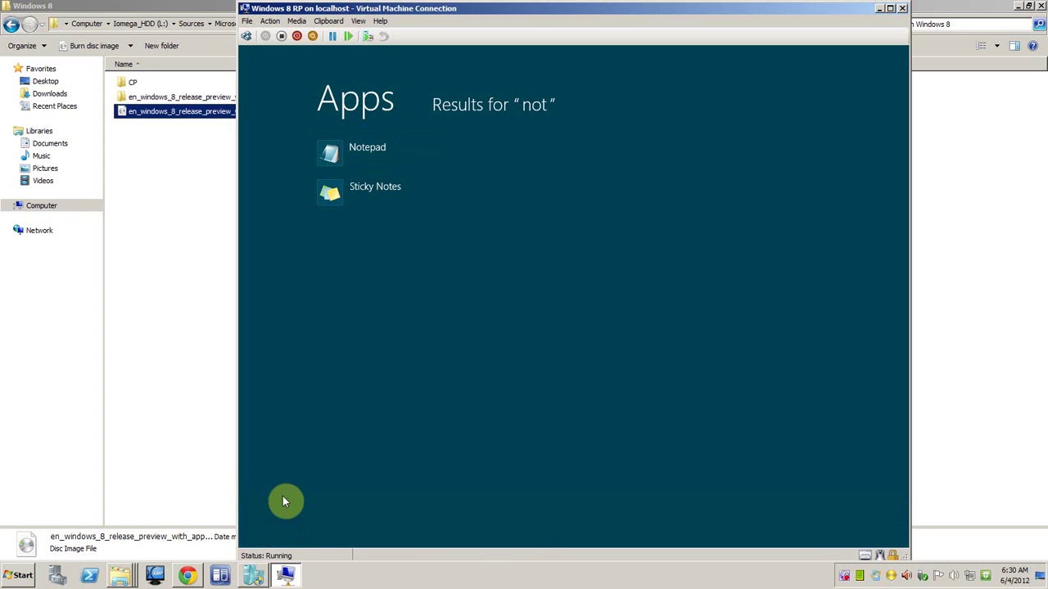
{"action": "left_click", "coordinate": [247, 542]}
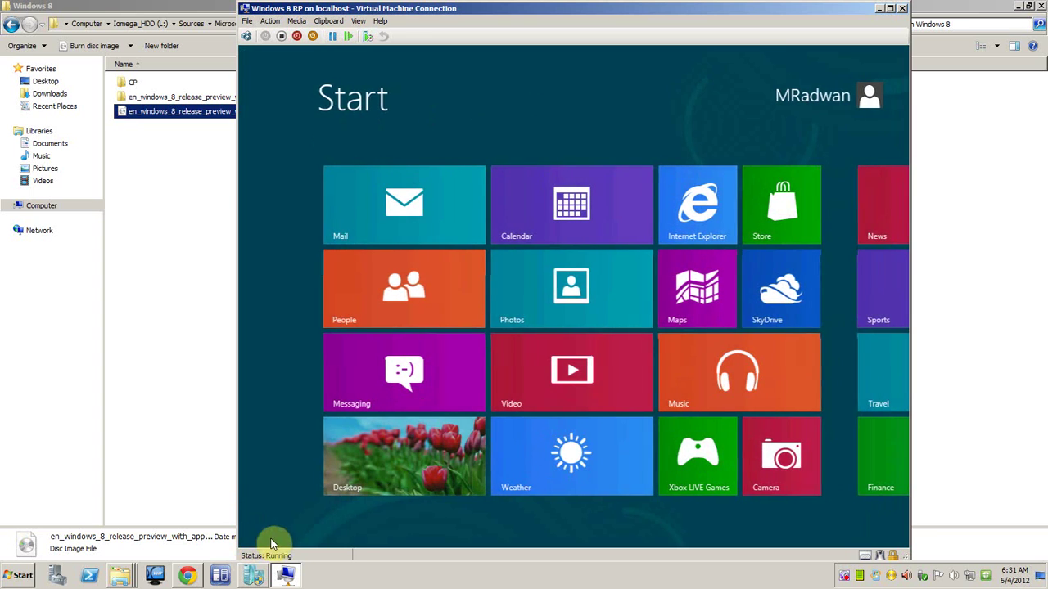
{"action": "scroll", "coordinate": [515, 543], "scroll_direction": "down", "scroll_amount": 3}
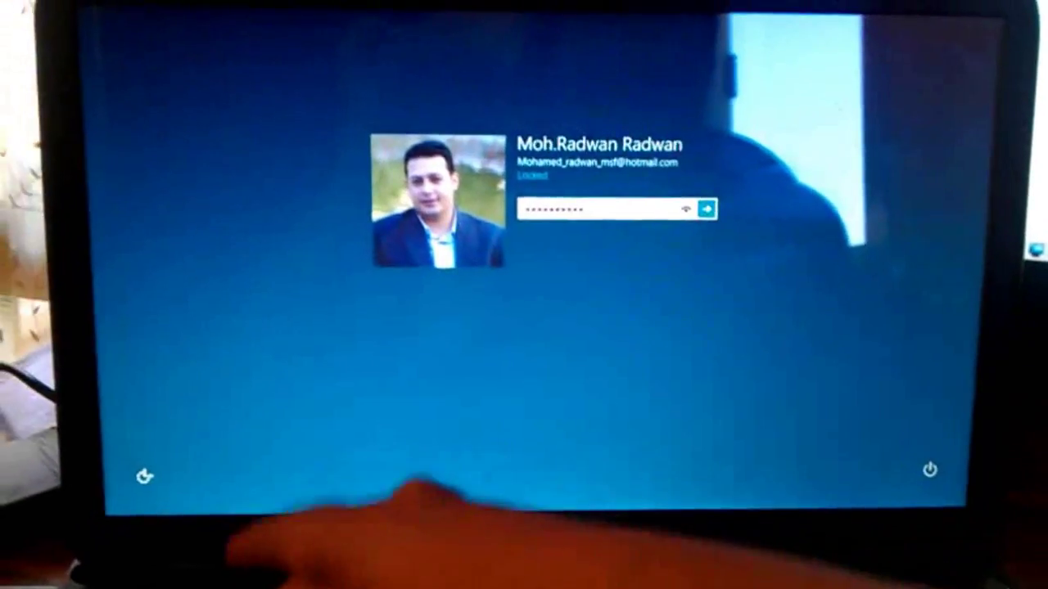
Sign in with the password, then launch the Weather tile from Start.
{"action": "type", "text": "****"}
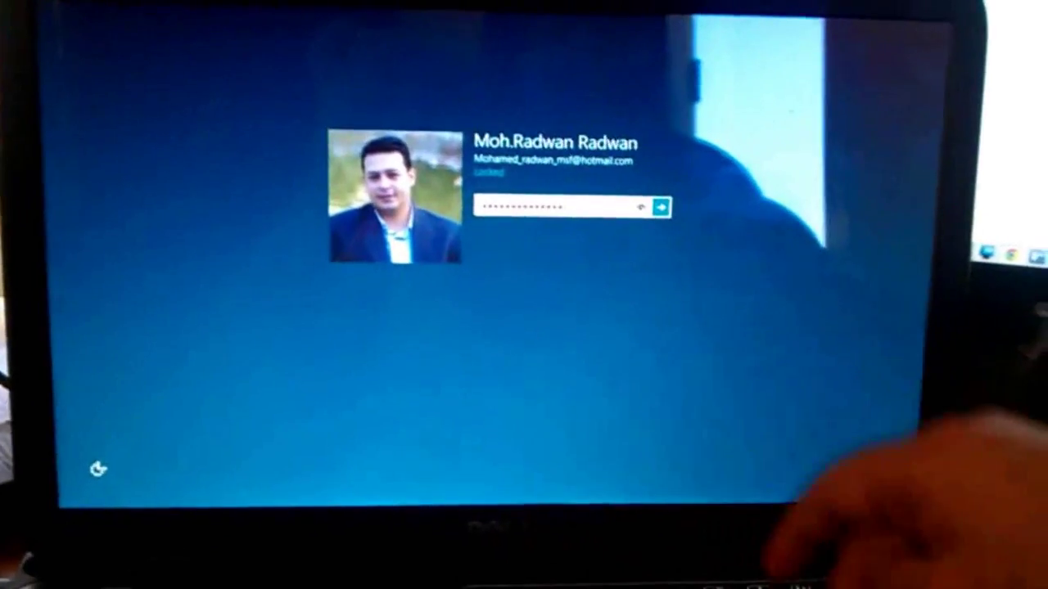
{"action": "key", "text": "Return"}
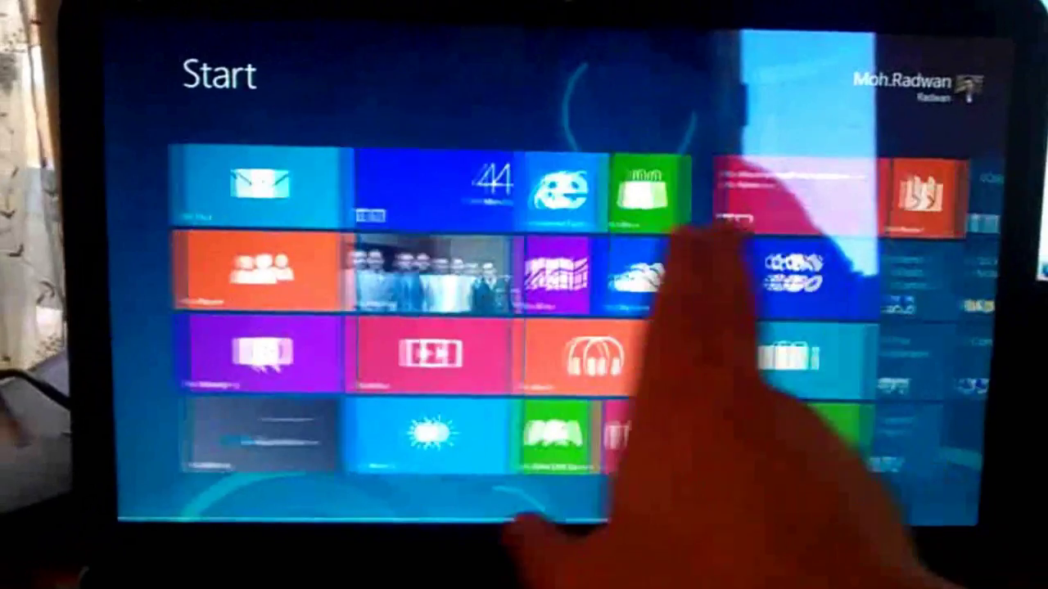
{"action": "scroll", "coordinate": [564, 328], "scroll_direction": "right", "scroll_amount": 2}
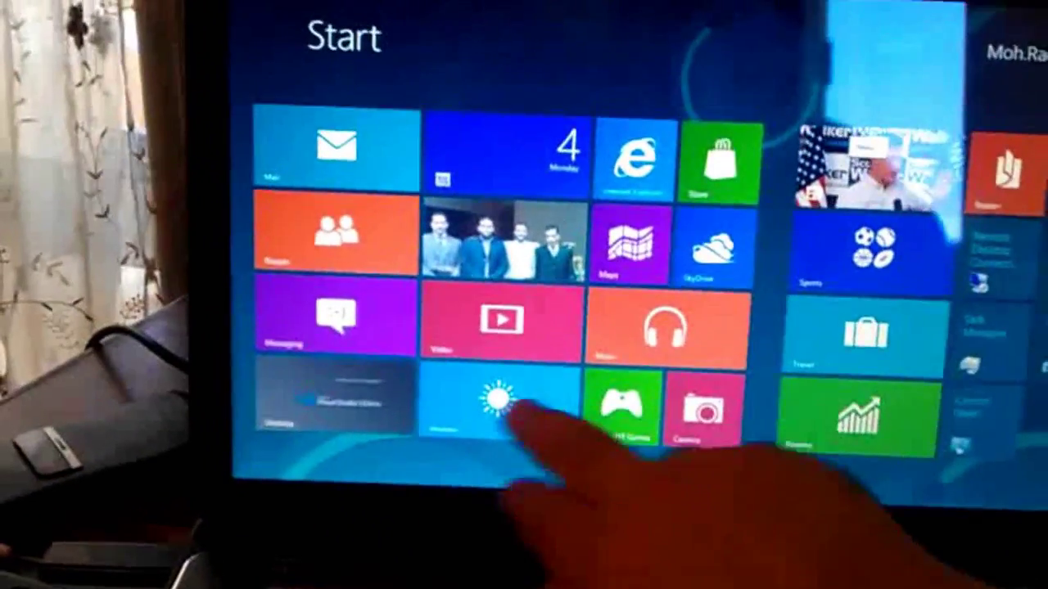
{"action": "left_click", "coordinate": [493, 400]}
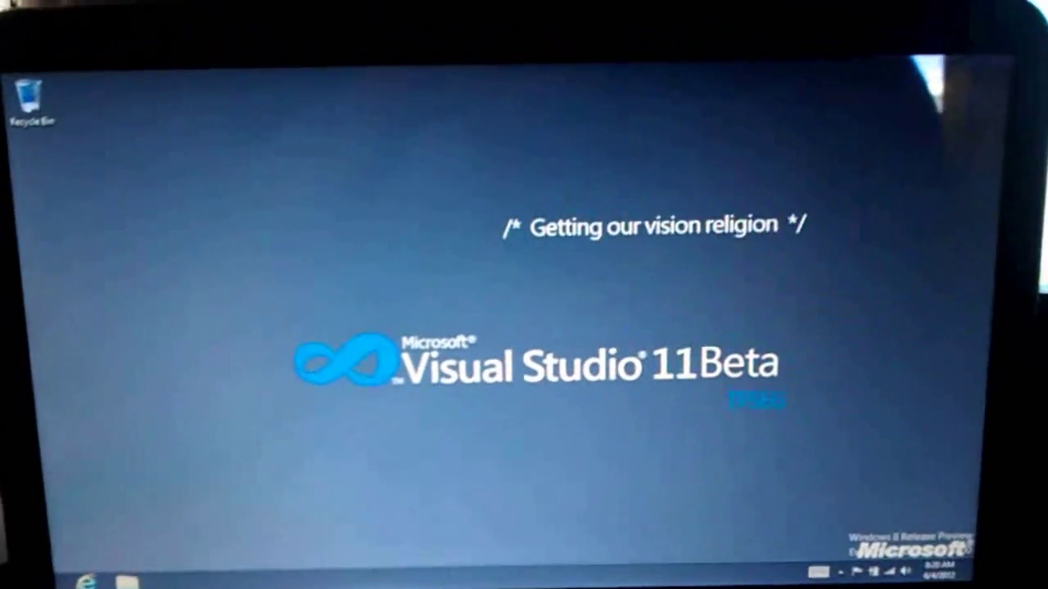
Launch Photos from Start and browse the SkyDrive albums, revisiting them via the hub.
{"action": "key", "text": "super"}
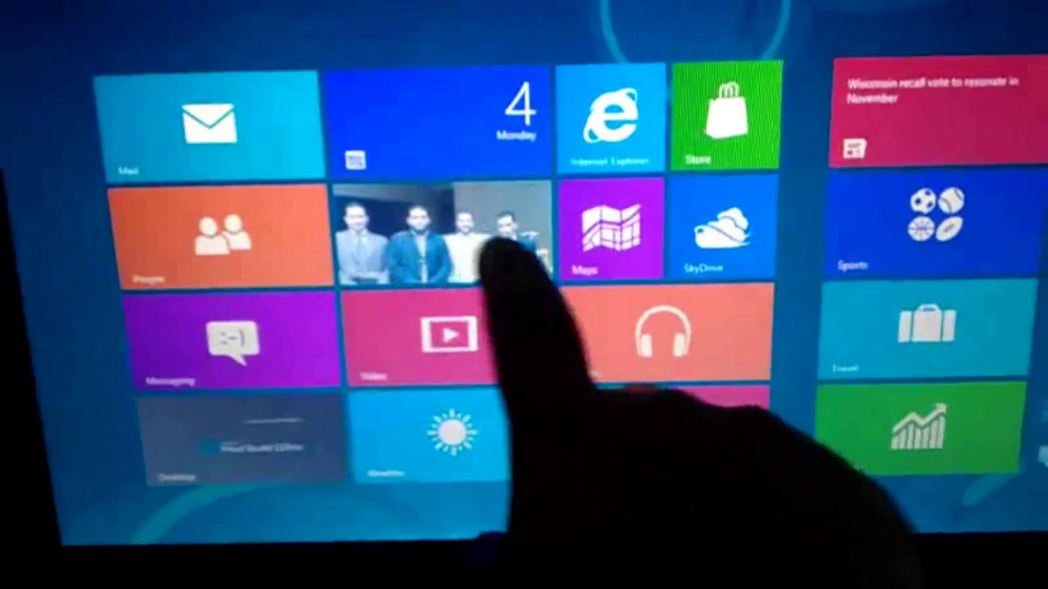
{"action": "left_click", "coordinate": [480, 254]}
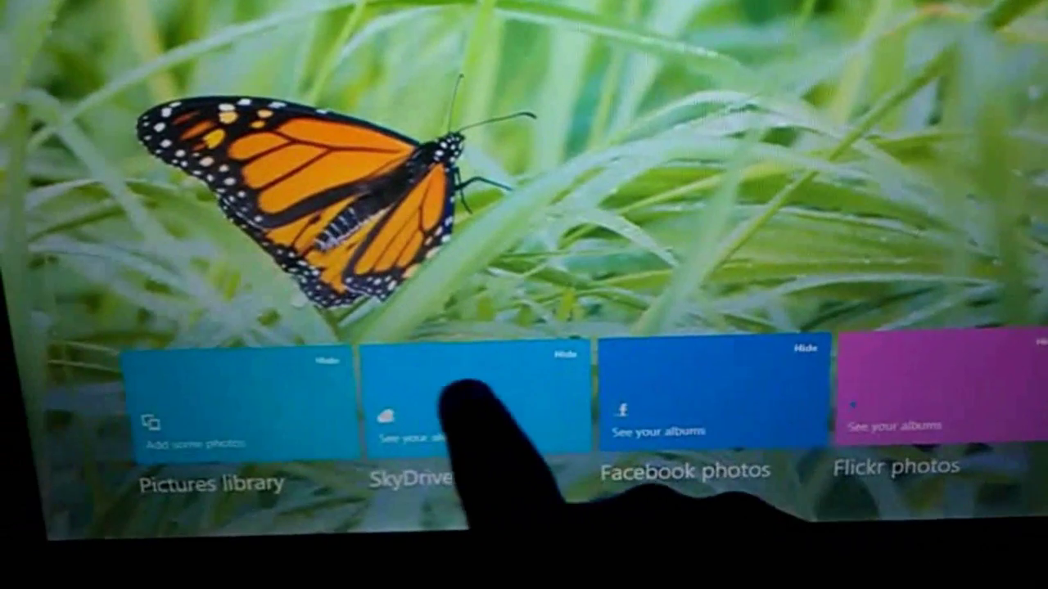
{"action": "left_click", "coordinate": [463, 397]}
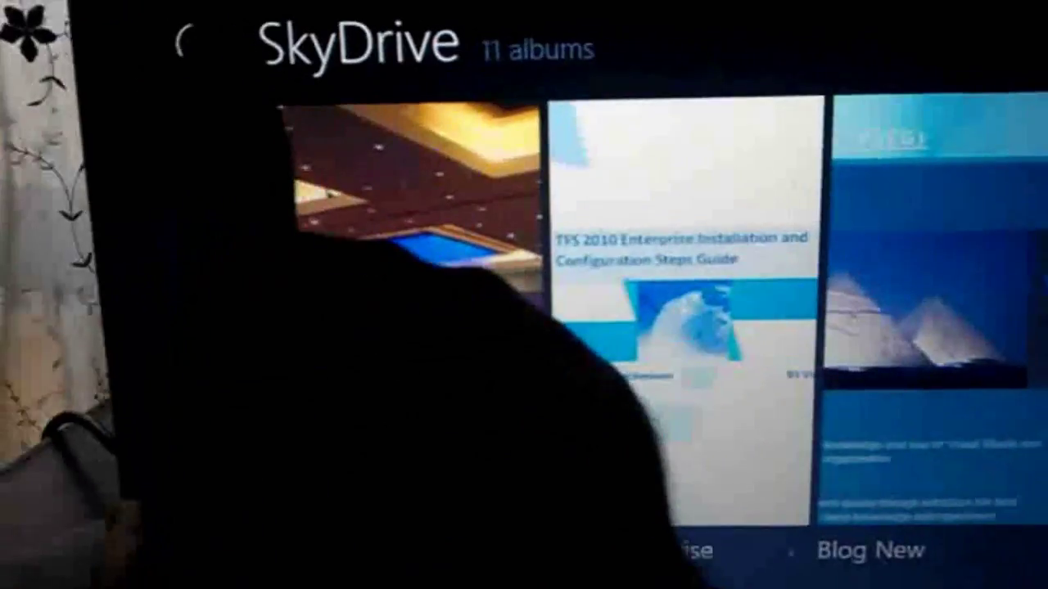
{"action": "left_click", "coordinate": [234, 35]}
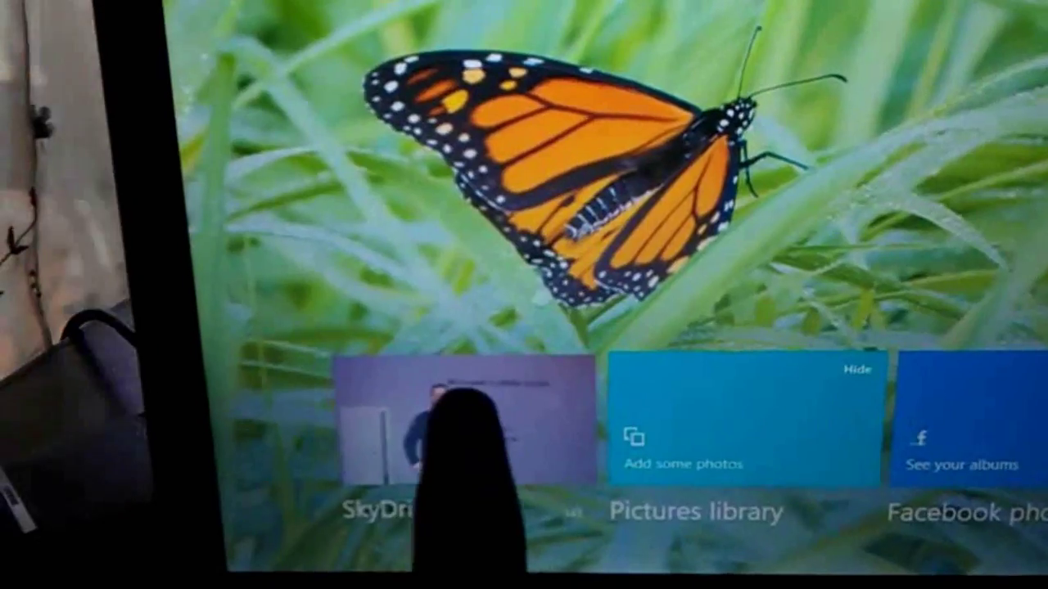
{"action": "left_click", "coordinate": [391, 512]}
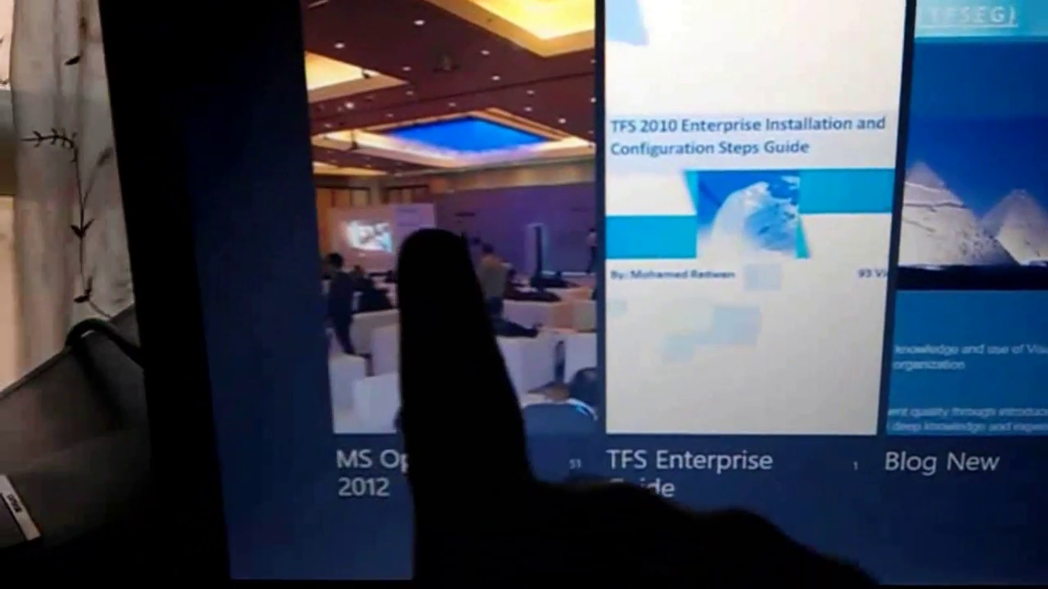